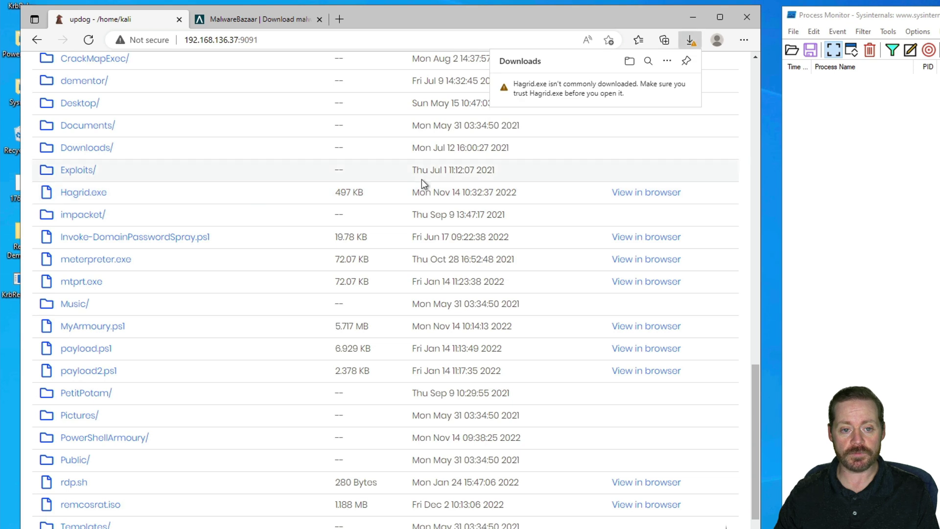
# Step: Choose to keep the flagged Hagrid.exe download in the browser's download list
pyautogui.click(668, 62)
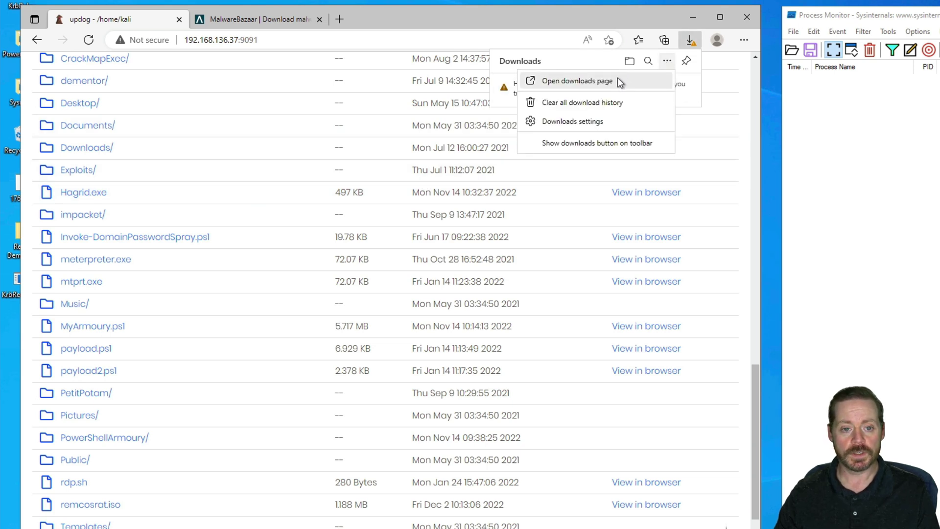
pyautogui.click(667, 61)
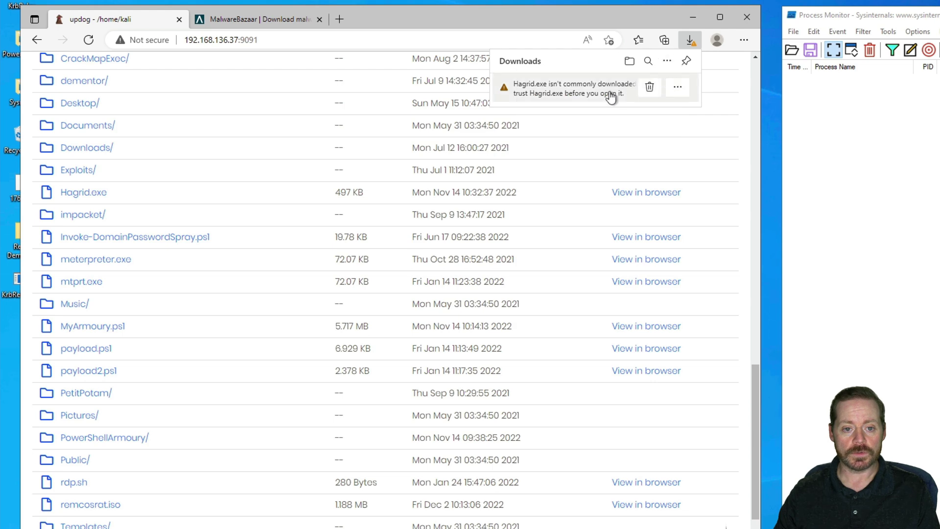
pyautogui.click(681, 89)
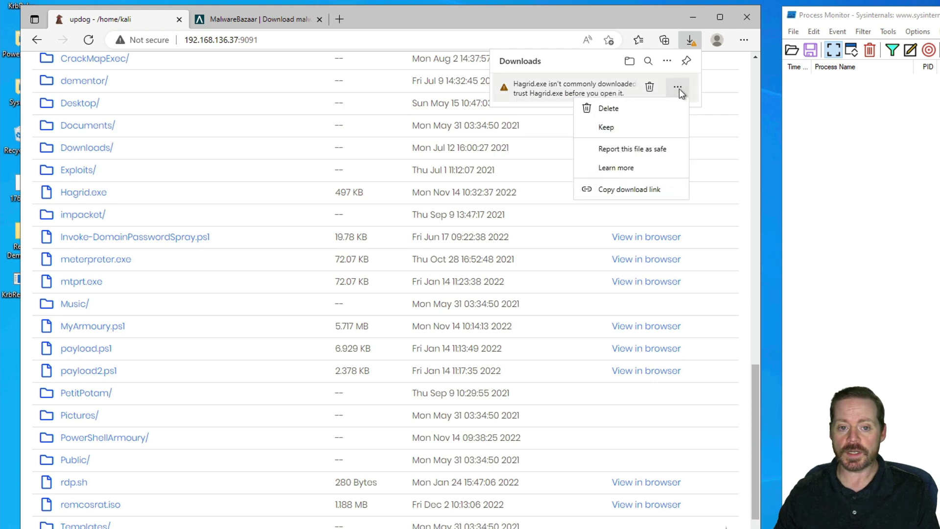
pyautogui.click(647, 127)
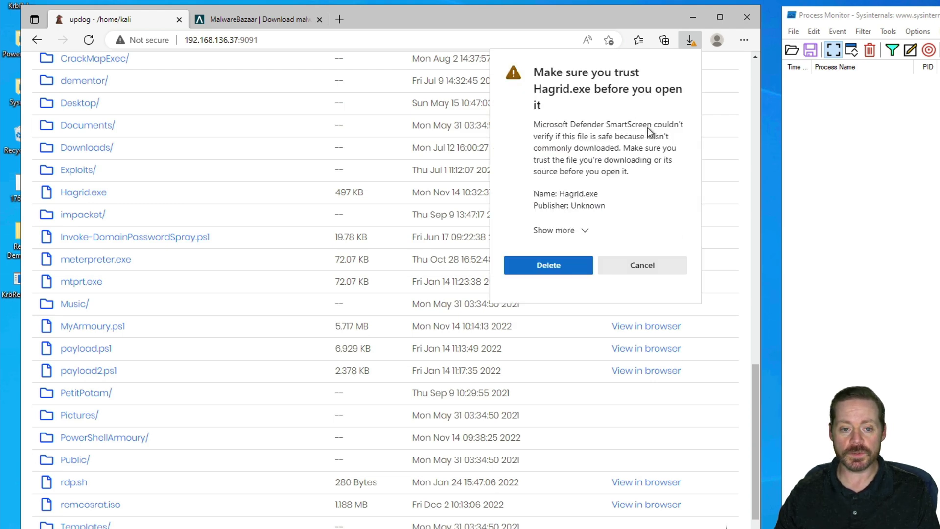
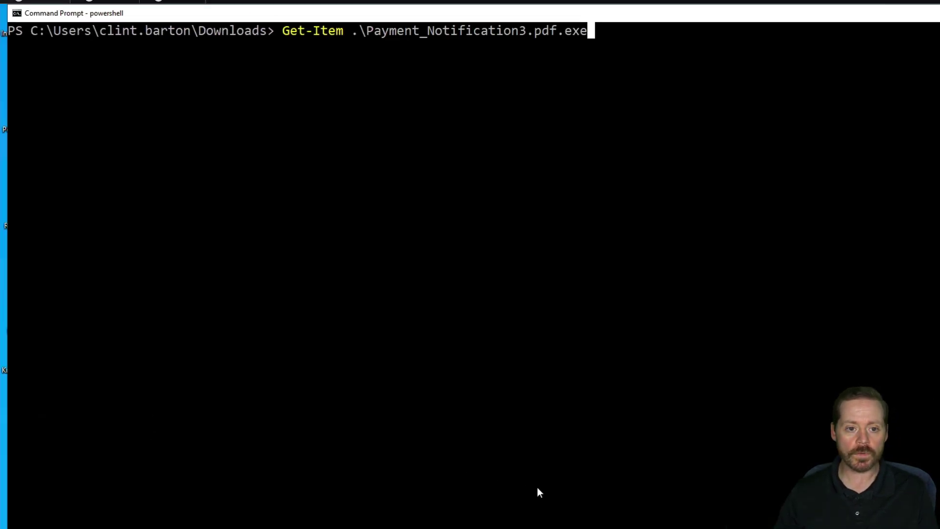
# Step: In PowerShell, adapt a previous command and run Get-Item .\Hagrid.exe -Stream Zone.Identifier to query the file's alternate data stream
pyautogui.press('Up')
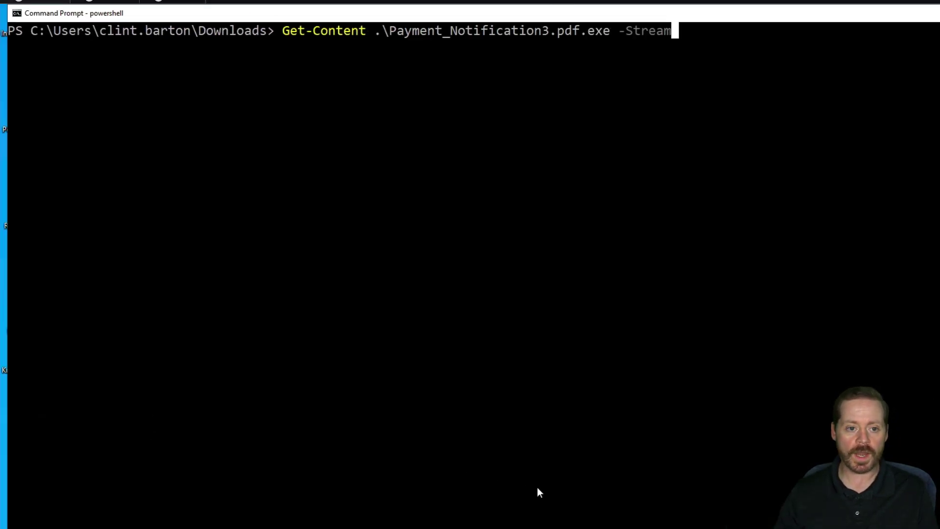
pyautogui.press('Up')
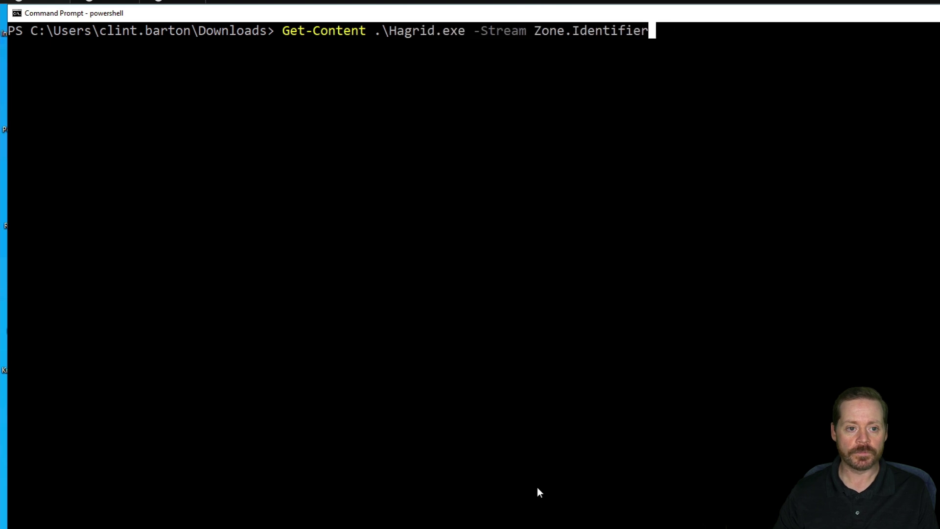
pyautogui.press('Up')
pyautogui.press('Down')
pyautogui.press('Left')
pyautogui.press('Left')
pyautogui.press('Left')
pyautogui.press('Left')
pyautogui.press('Left')
pyautogui.press('Left')
pyautogui.press('Left')
pyautogui.press('Left')
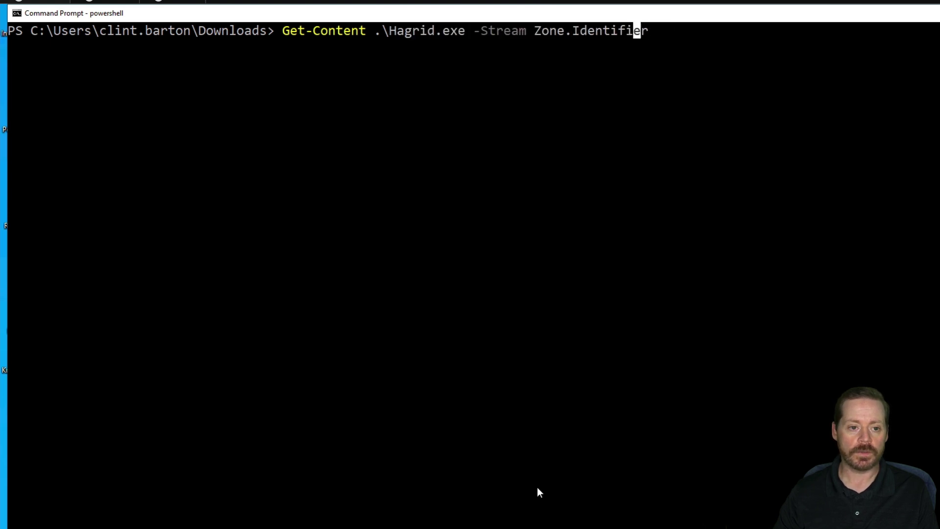
pyautogui.press('Left')
pyautogui.press('Left')
pyautogui.press('Left')
pyautogui.press('Left')
pyautogui.press('Left')
pyautogui.press('Left')
pyautogui.press('Left')
pyautogui.press('Left')
pyautogui.press('Left')
pyautogui.press('Left')
pyautogui.press('Left')
pyautogui.press('Left')
pyautogui.press('Left')
pyautogui.press('Left')
pyautogui.press('Left')
pyautogui.press('Left')
pyautogui.press('Left')
pyautogui.press('Left')
pyautogui.press('Left')
pyautogui.press('Left')
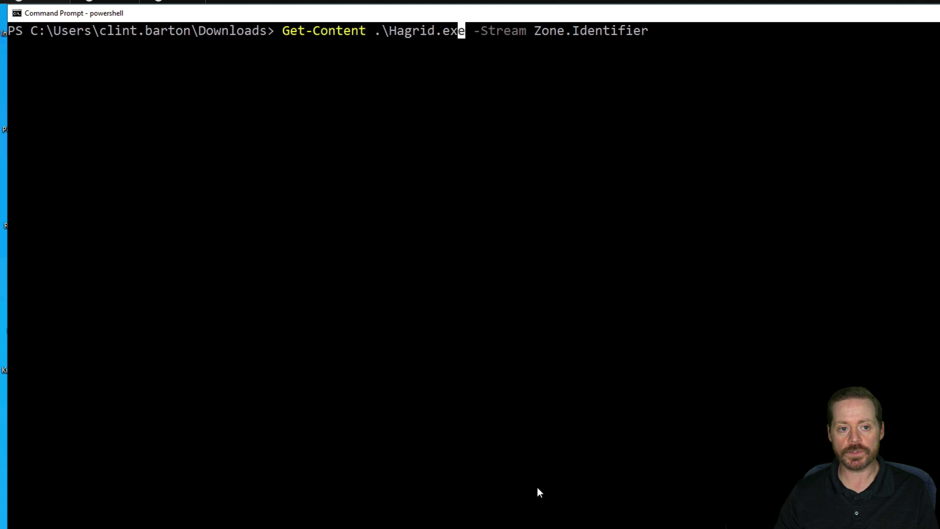
pyautogui.press('Left')
pyautogui.press('Left')
pyautogui.press('Left')
pyautogui.press('Left')
pyautogui.press('Left')
pyautogui.press('Left')
pyautogui.press('BackSpace')
pyautogui.press('BackSpace')
pyautogui.press('BackSpace')
pyautogui.press('BackSpace')
pyautogui.press('BackSpace')
pyautogui.press('BackSpace')
pyautogui.press('BackSpace')
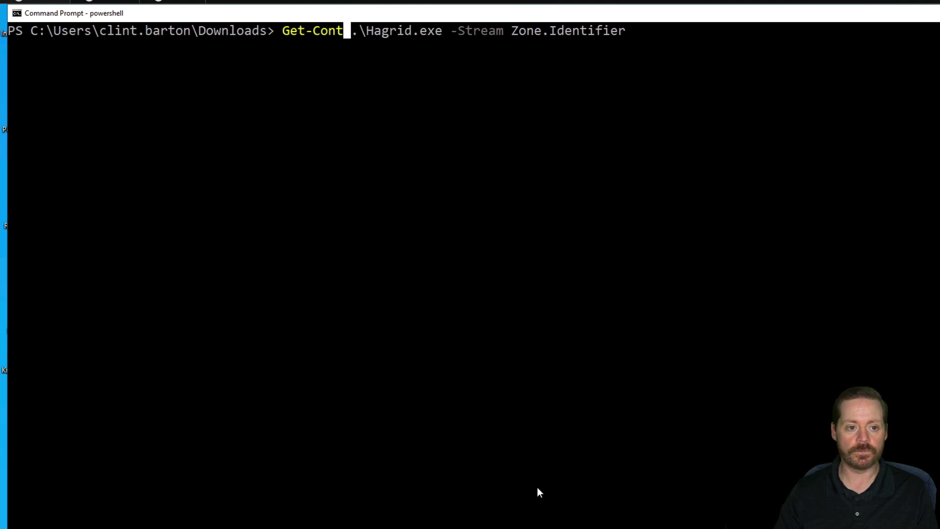
pyautogui.write('Item')
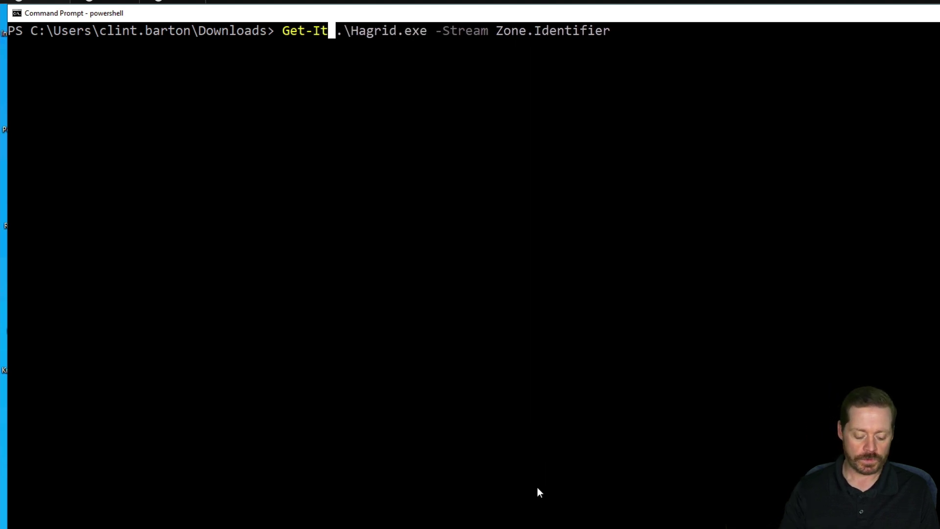
pyautogui.press('Return')
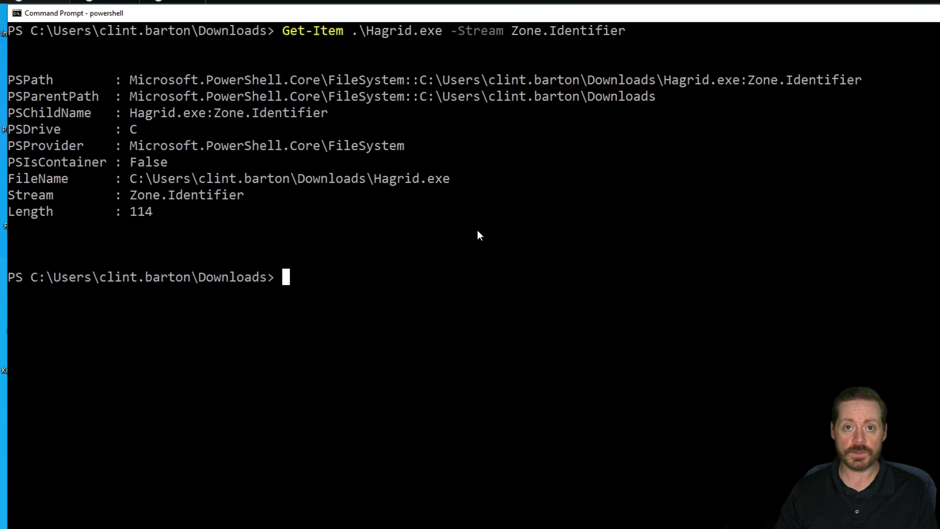
# Step: Change the previous command to Get-Content .\Hagrid.exe -Stream Zone.Identifier and run it to read the stream's contents
pyautogui.press('Up')
pyautogui.press('Left')
pyautogui.press('Left')
pyautogui.press('Left')
pyautogui.press('Left')
pyautogui.press('Left')
pyautogui.press('Left')
pyautogui.press('Left')
pyautogui.press('Left')
pyautogui.press('Left')
pyautogui.press('Left')
pyautogui.press('Left')
pyautogui.press('Left')
pyautogui.press('Left')
pyautogui.press('Left')
pyautogui.press('Left')
pyautogui.press('Left')
pyautogui.press('Left')
pyautogui.press('Left')
pyautogui.press('Left')
pyautogui.press('Left')
pyautogui.press('Left')
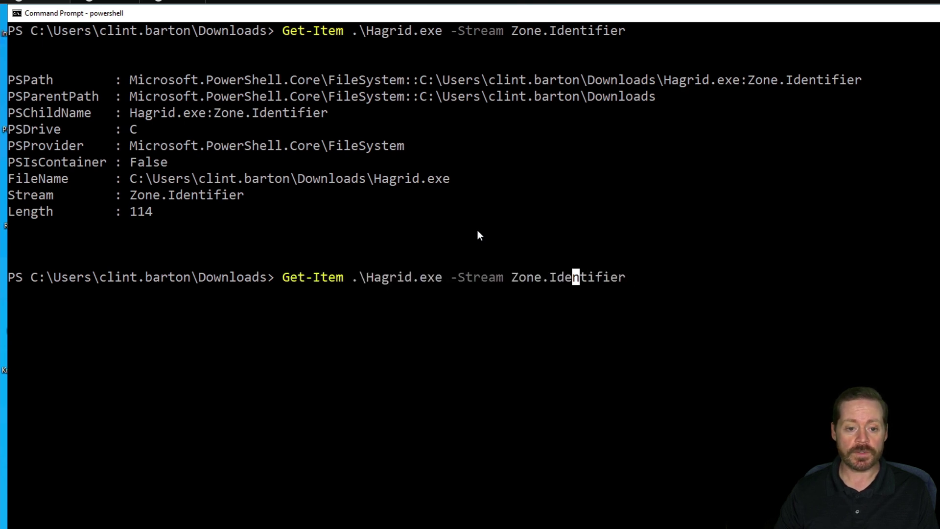
pyautogui.press('Left')
pyautogui.press('Left')
pyautogui.press('Left')
pyautogui.press('Left')
pyautogui.press('Left')
pyautogui.press('Left')
pyautogui.press('Left')
pyautogui.press('Left')
pyautogui.press('Left')
pyautogui.press('Left')
pyautogui.press('Left')
pyautogui.press('Left')
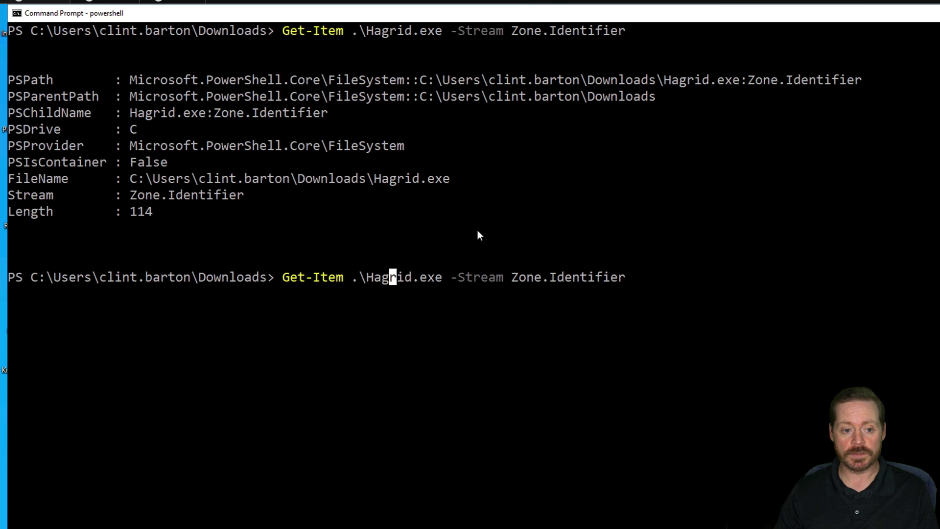
pyautogui.press('BackSpace')
pyautogui.press('BackSpace')
pyautogui.press('BackSpace')
pyautogui.press('BackSpace')
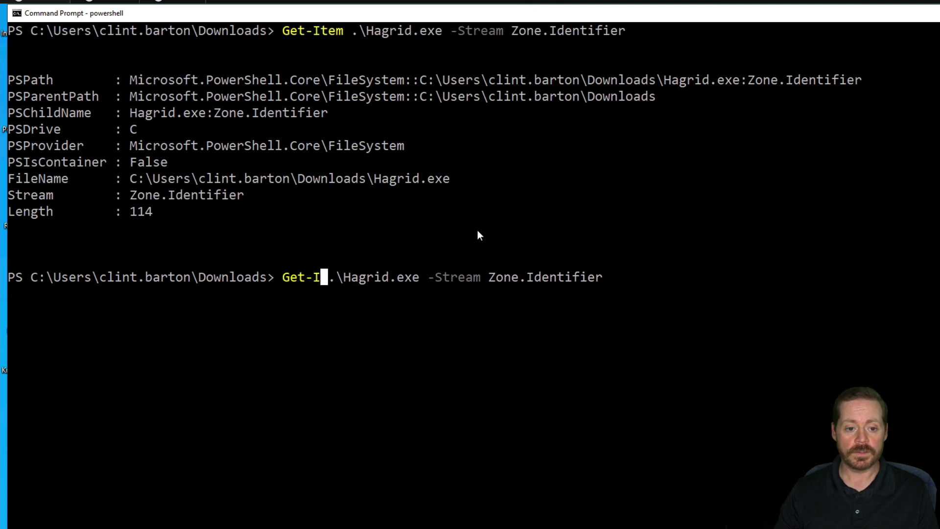
pyautogui.write('Cotent')
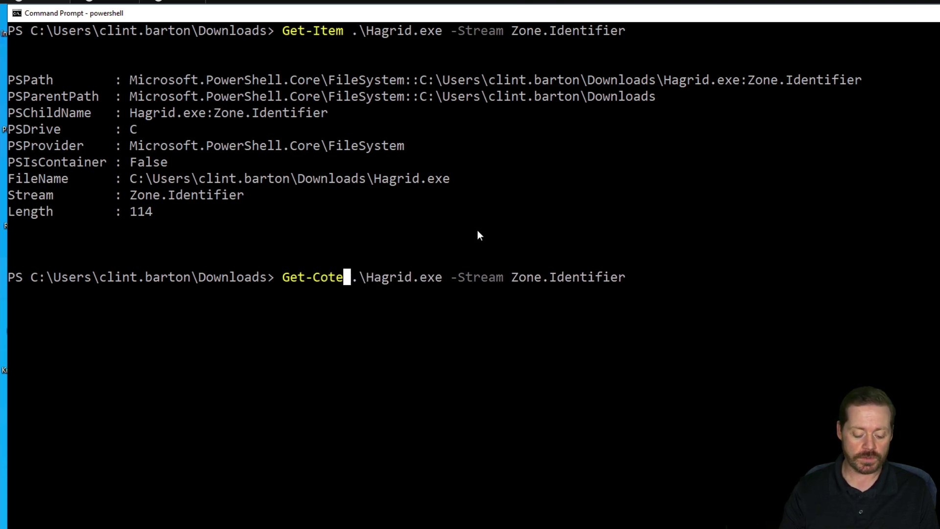
pyautogui.press('BackSpace')
pyautogui.press('BackSpace')
pyautogui.press('BackSpace')
pyautogui.press('BackSpace')
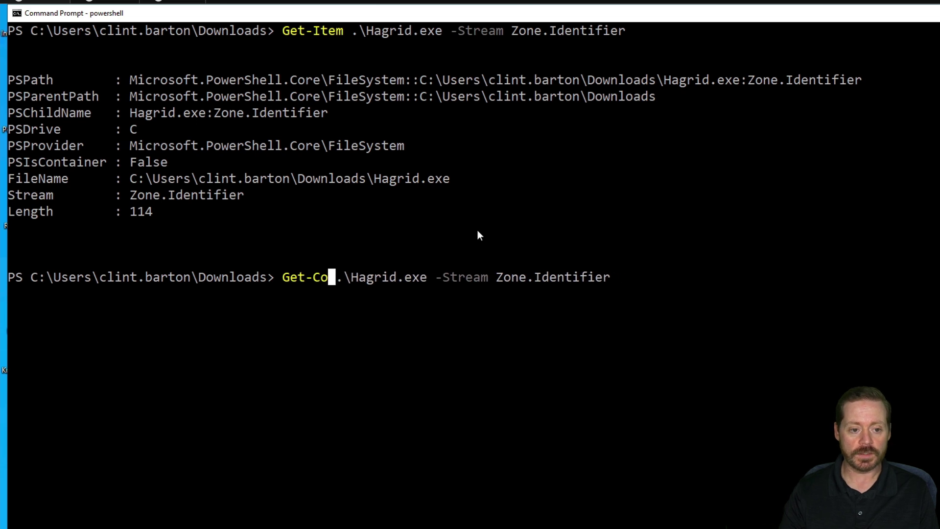
pyautogui.write('ntent')
pyautogui.press('Return')
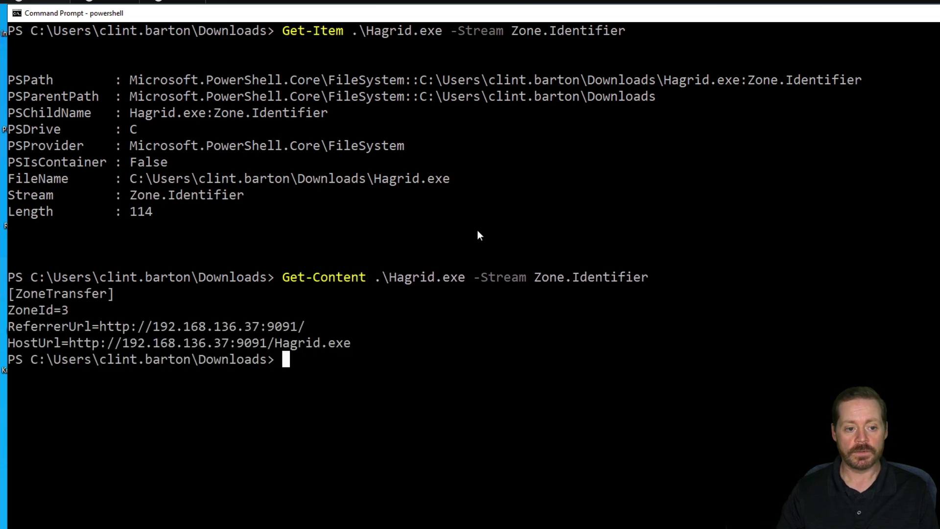
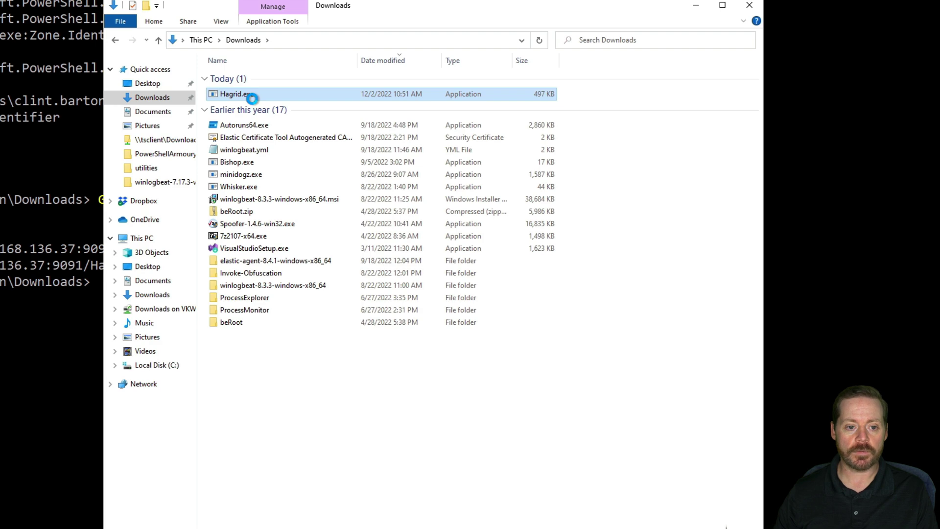
# Step: Inspect the security notice in the file properties of Hagrid.exe in the Downloads folder, and close them without changes
pyautogui.rightClick(251, 97)
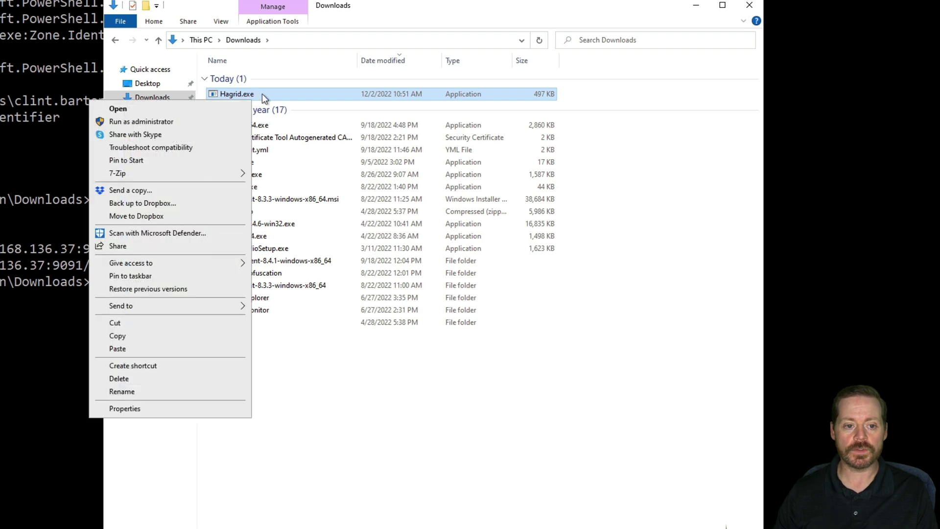
pyautogui.click(155, 409)
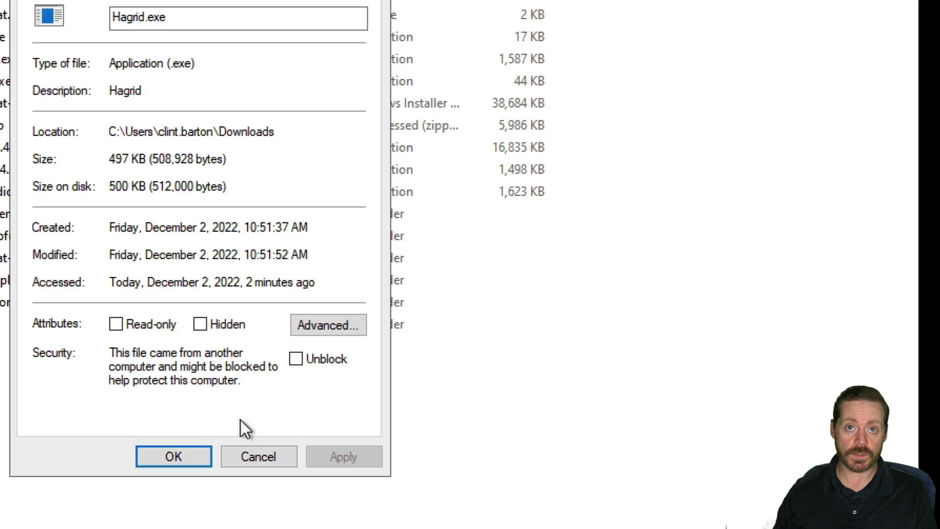
pyautogui.click(255, 456)
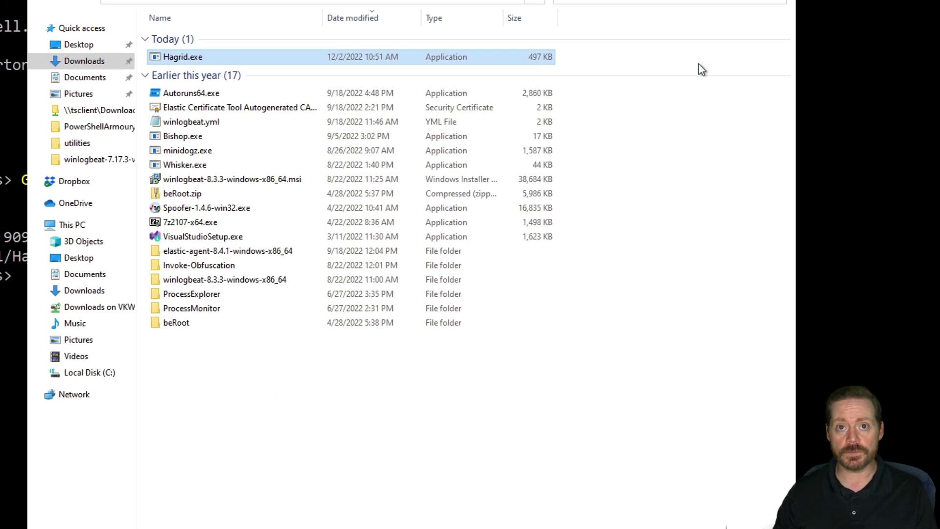
# Step: Return to the browser and Process Monitor windows and clear all captured events in Process Monitor
pyautogui.hotkey('alt', 'Tab')
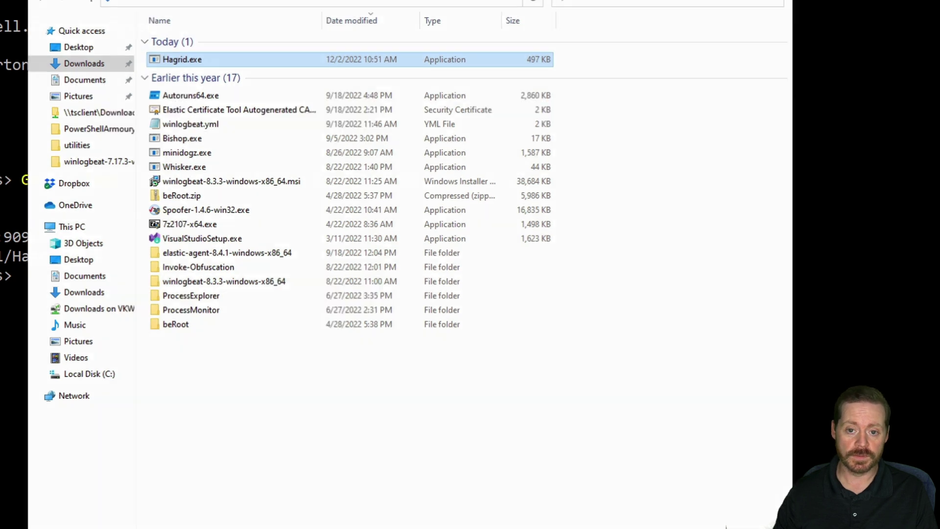
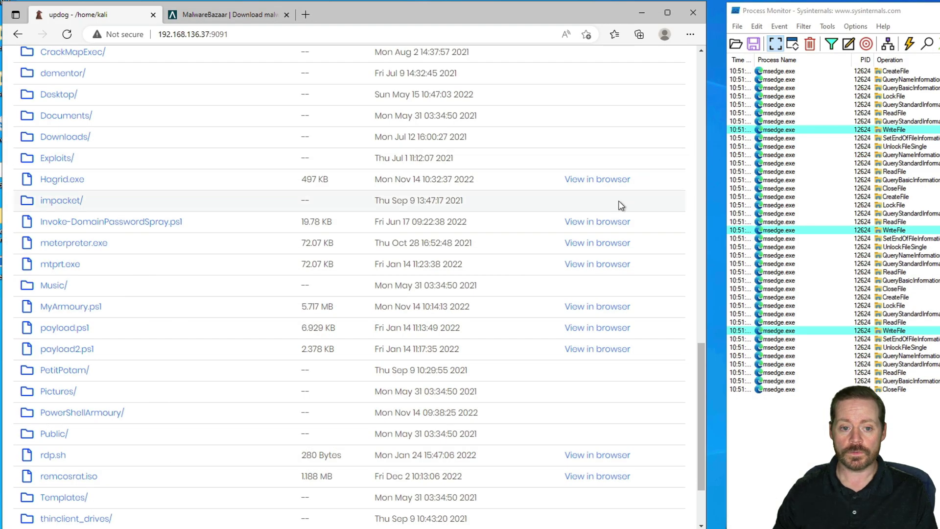
pyautogui.click(809, 44)
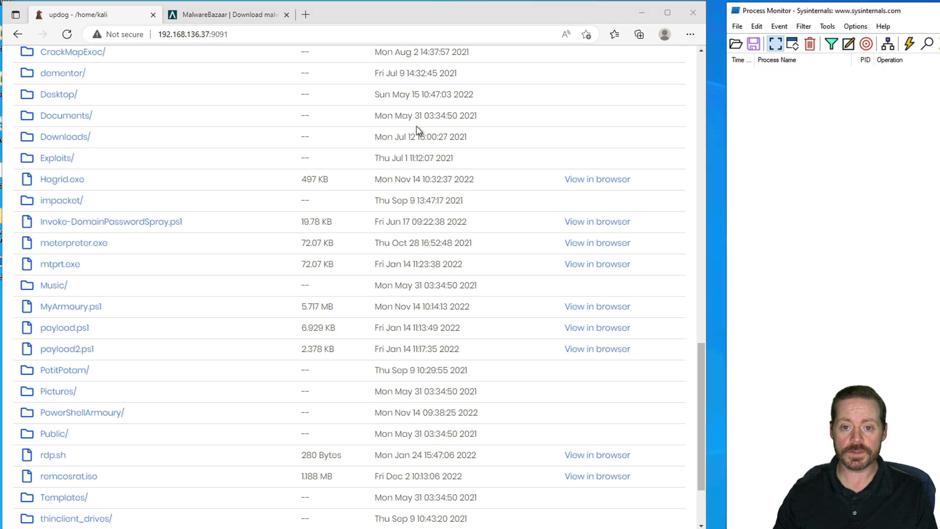
# Step: Look over the end of the updog file listing and the MalwareBazaar sample download page, and return to the listing
pyautogui.scroll(-3, 193, 279)
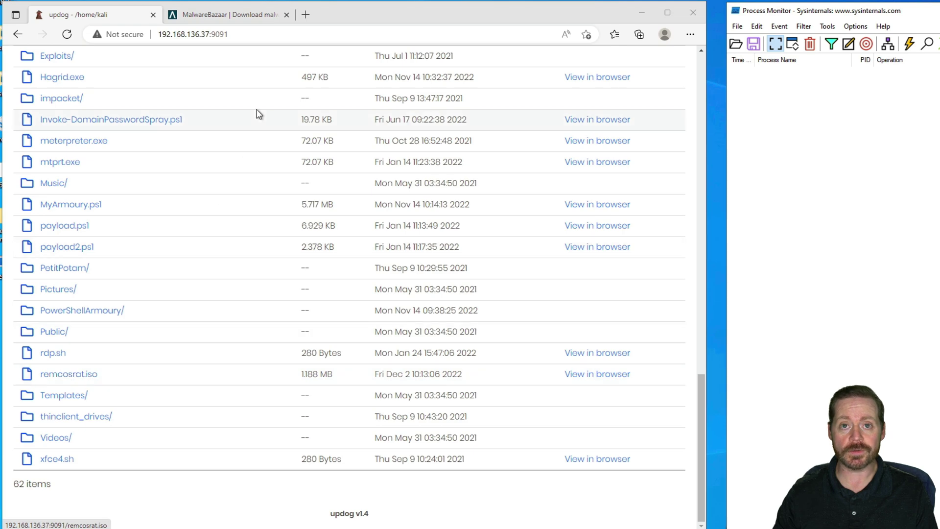
pyautogui.click(252, 15)
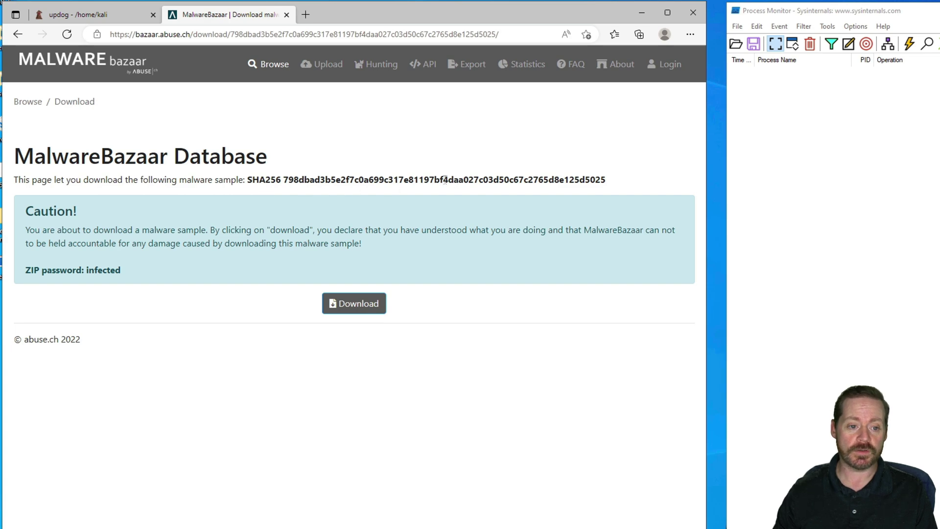
pyautogui.click(111, 12)
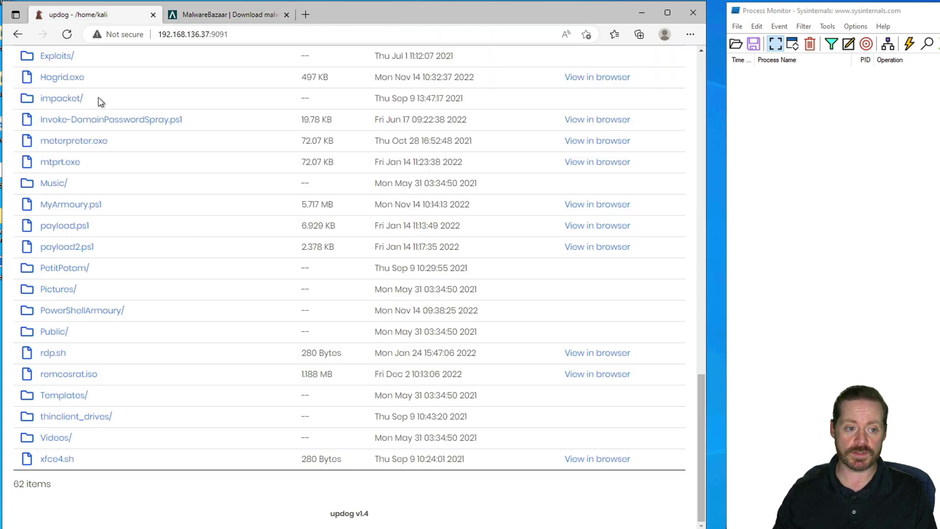
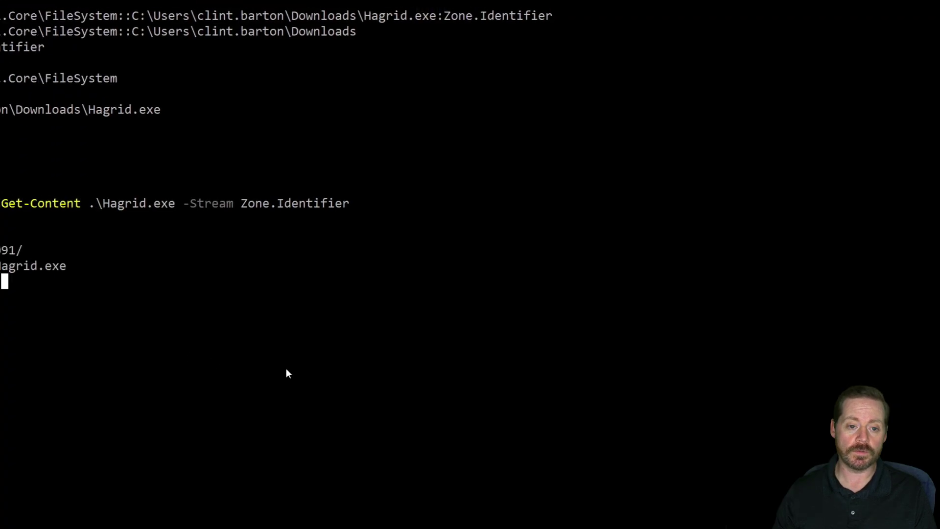
# Step: In PowerShell, change the previous command to Get-Content .\remcosrat.iso -Stream Zone.Identifier and run it
pyautogui.press('Up')
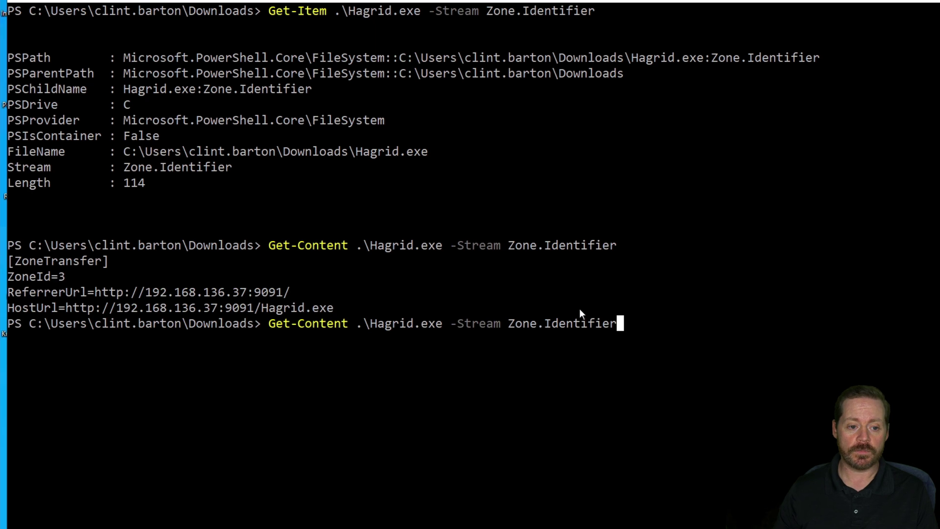
pyautogui.press('Left')
pyautogui.press('Left')
pyautogui.press('Left')
pyautogui.press('Left')
pyautogui.press('Left')
pyautogui.press('Left')
pyautogui.press('Left')
pyautogui.press('Left')
pyautogui.press('Left')
pyautogui.press('Left')
pyautogui.press('Left')
pyautogui.press('Left')
pyautogui.press('Left')
pyautogui.press('Left')
pyautogui.press('Left')
pyautogui.press('Left')
pyautogui.press('Left')
pyautogui.press('Left')
pyautogui.press('Left')
pyautogui.press('Left')
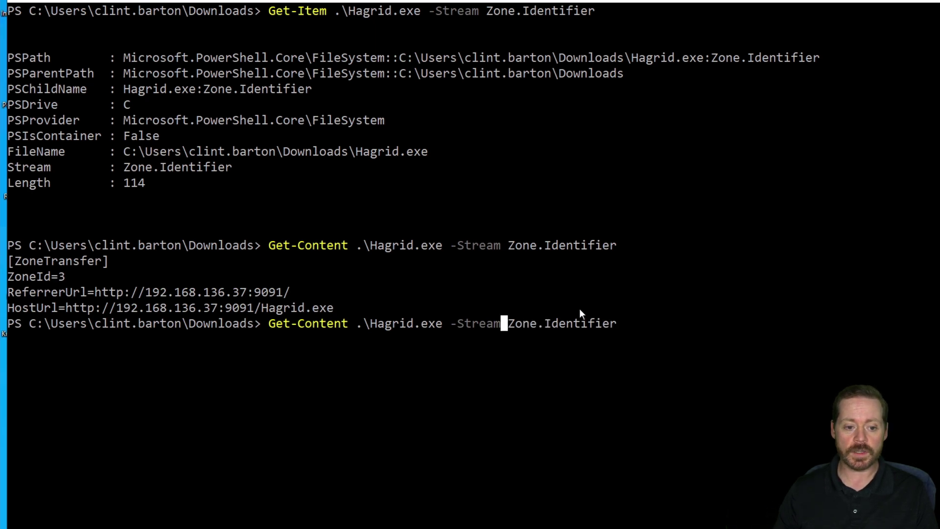
pyautogui.press('Left')
pyautogui.press('Left')
pyautogui.press('BackSpace')
pyautogui.press('BackSpace')
pyautogui.press('BackSpace')
pyautogui.press('BackSpace')
pyautogui.press('BackSpace')
pyautogui.press('BackSpace')
pyautogui.press('BackSpace')
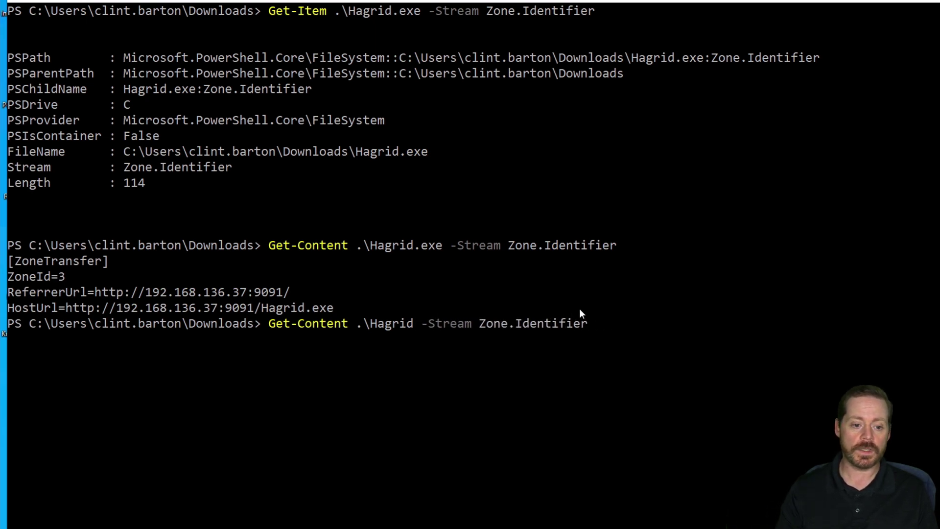
pyautogui.press('BackSpace')
pyautogui.press('BackSpace')
pyautogui.press('BackSpace')
pyautogui.write('remcosrat.iso')
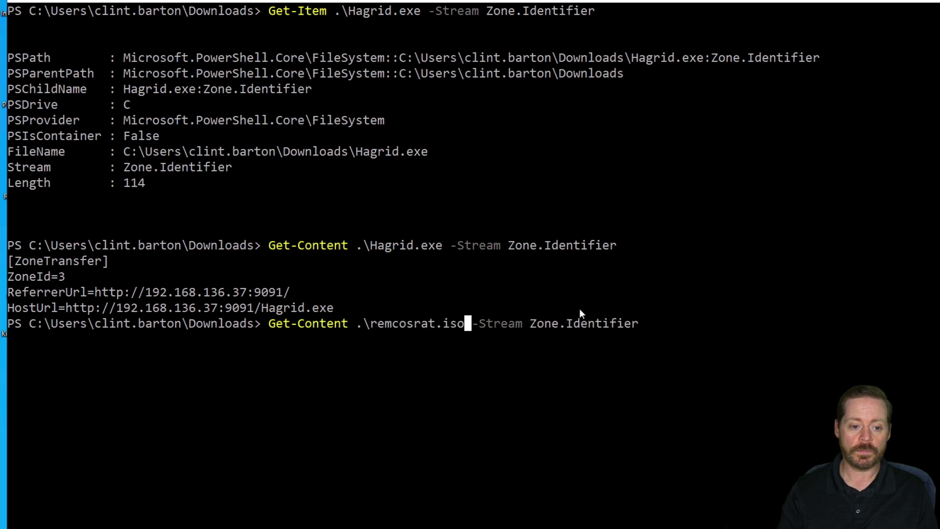
pyautogui.press('Return')
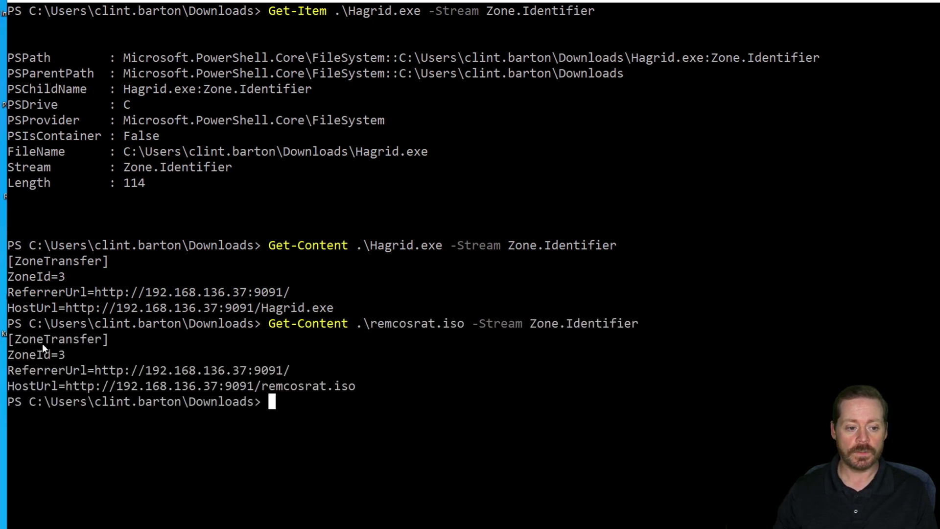
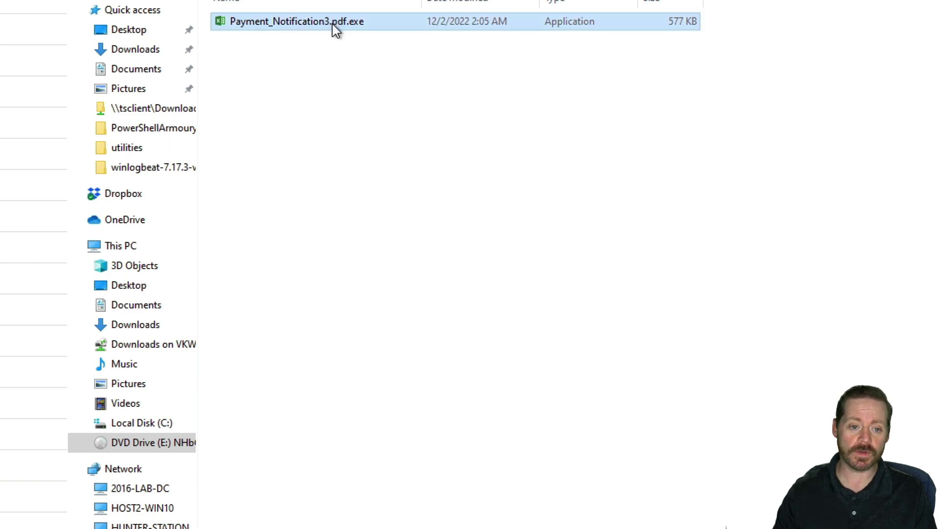
# Step: Copy Payment_Notification3.pdf.exe from the mounted DVD drive into the Downloads folder
pyautogui.rightClick(333, 26)
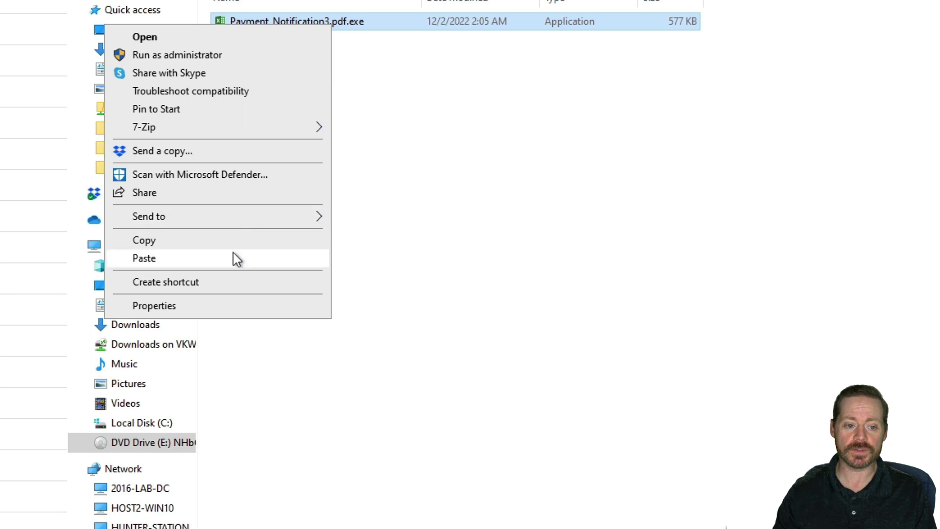
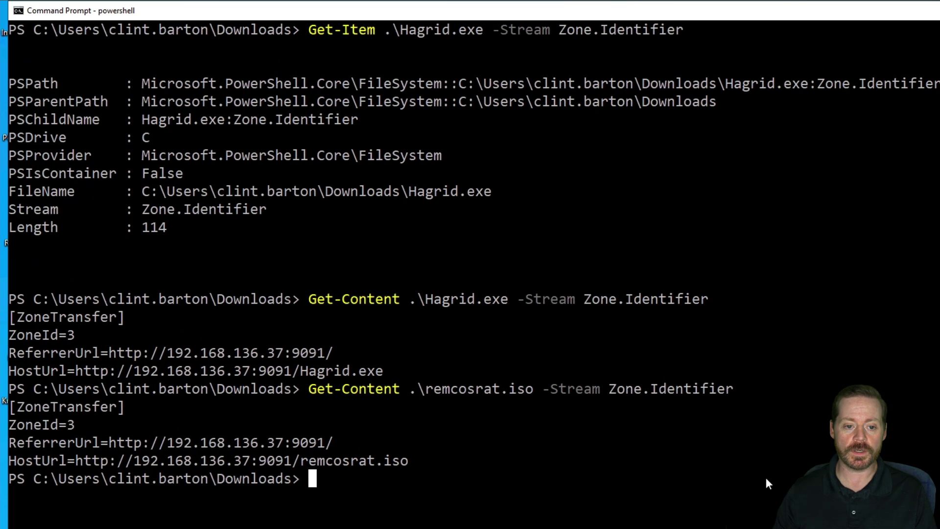
# Step: Clear the PowerShell console and run Get-Content .\Payment_Notification3.pdf.exe -Stream Zone.Identifier, adapted from the earlier remcosrat.iso command
pyautogui.write('clear')
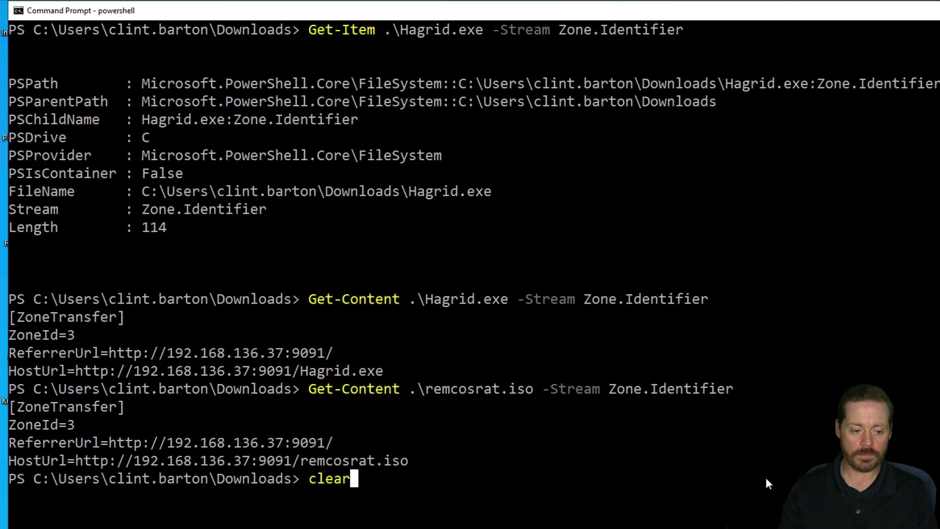
pyautogui.press('Return')
pyautogui.press('Up')
pyautogui.press('Up')
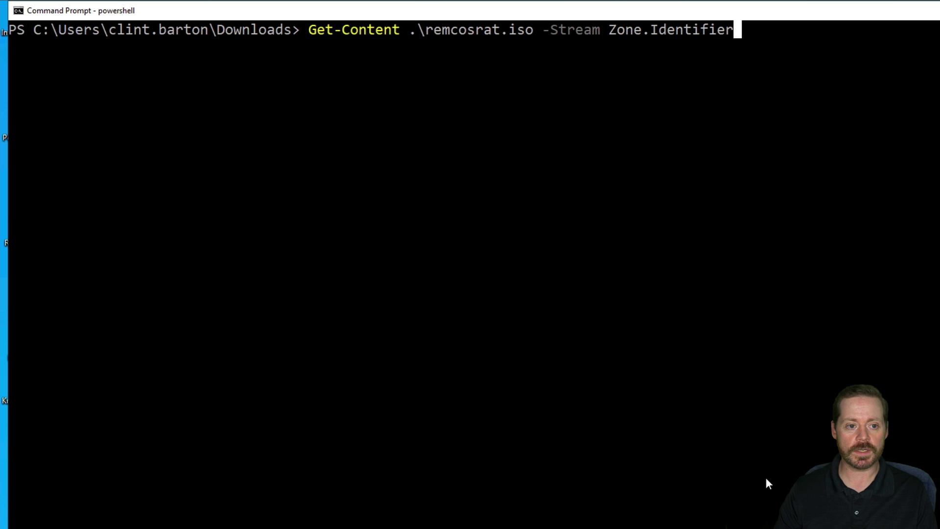
pyautogui.press('Left')
pyautogui.press('Left')
pyautogui.press('Left')
pyautogui.press('Left')
pyautogui.press('Left')
pyautogui.press('Left')
pyautogui.press('Left')
pyautogui.press('Left')
pyautogui.press('Left')
pyautogui.press('Left')
pyautogui.press('Left')
pyautogui.press('Left')
pyautogui.press('Left')
pyautogui.press('Left')
pyautogui.press('Left')
pyautogui.press('Left')
pyautogui.press('Left')
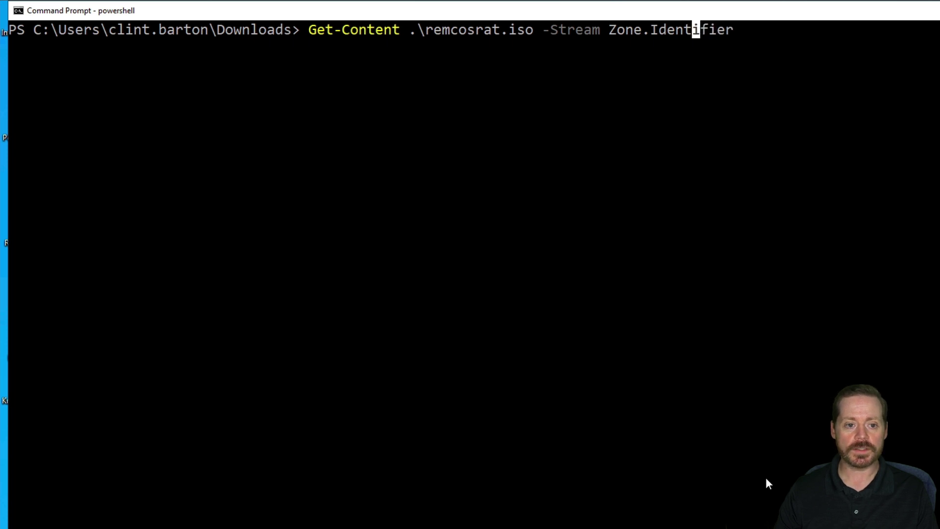
pyautogui.press('Left')
pyautogui.press('Left')
pyautogui.press('Left')
pyautogui.press('Left')
pyautogui.press('Left')
pyautogui.press('Left')
pyautogui.press('Left')
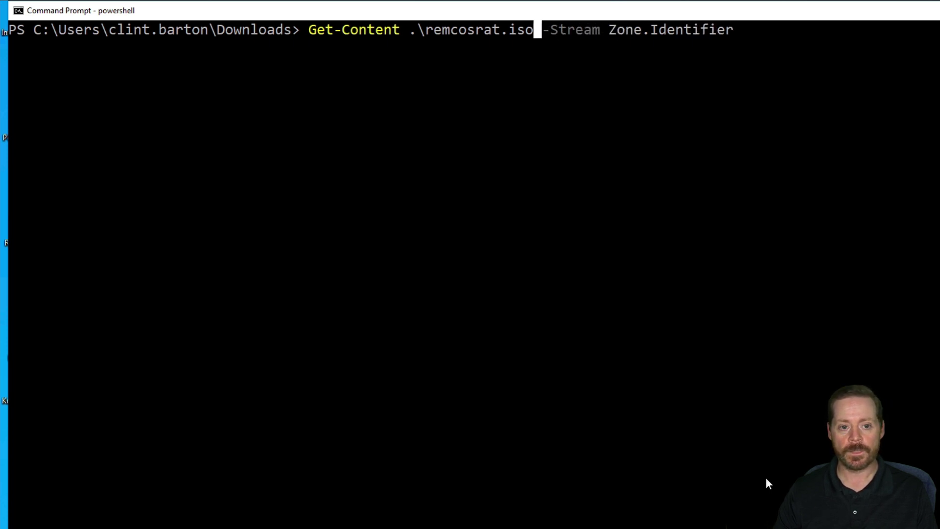
pyautogui.press('BackSpace')
pyautogui.press('BackSpace')
pyautogui.press('BackSpace')
pyautogui.press('BackSpace')
pyautogui.press('BackSpace')
pyautogui.press('BackSpace')
pyautogui.press('BackSpace')
pyautogui.press('BackSpace')
pyautogui.press('BackSpace')
pyautogui.press('BackSpace')
pyautogui.press('BackSpace')
pyautogui.press('BackSpace')
pyautogui.press('BackSpace')
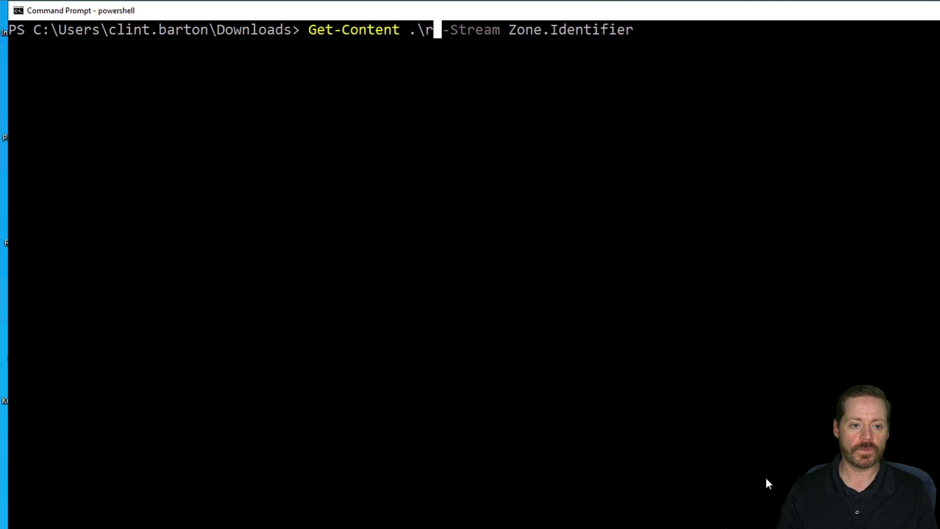
pyautogui.write('pay')
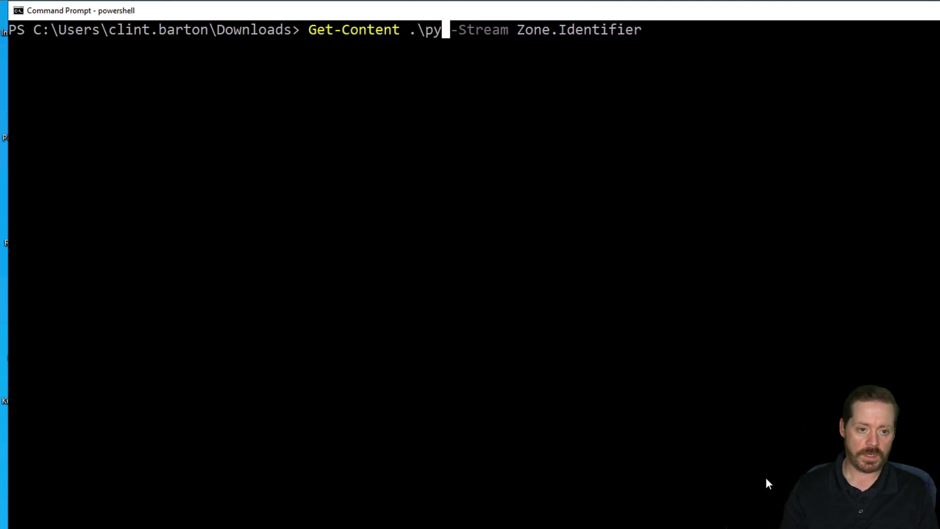
pyautogui.press('Tab')
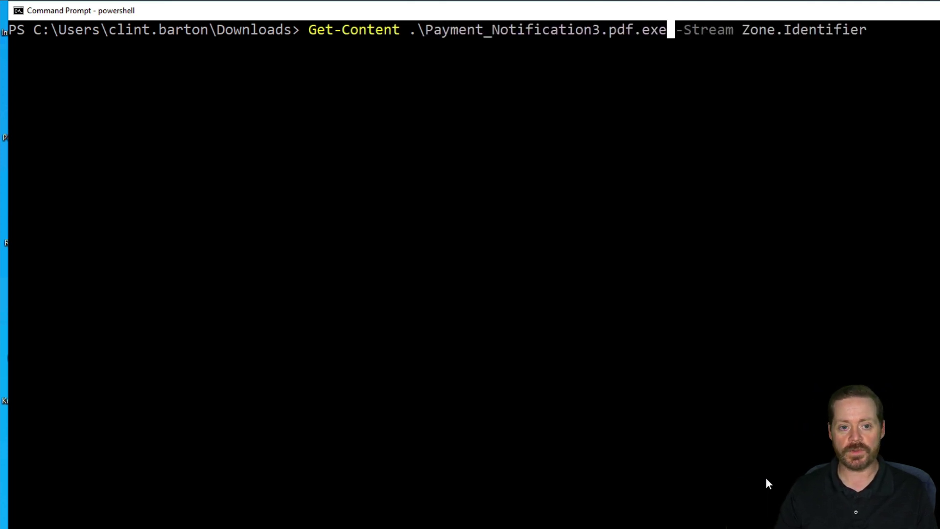
pyautogui.press('Return')
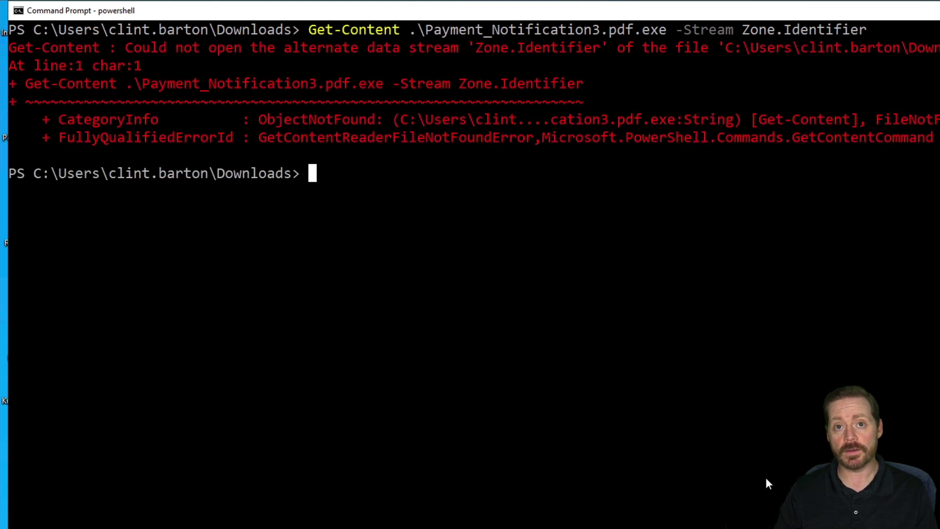
# Step: Change the previous command to Get-Item .\Payment_Notification3.pdf.exe and run it
pyautogui.press('Up')
pyautogui.press('BackSpace')
pyautogui.press('BackSpace')
pyautogui.press('BackSpace')
pyautogui.press('BackSpace')
pyautogui.press('BackSpace')
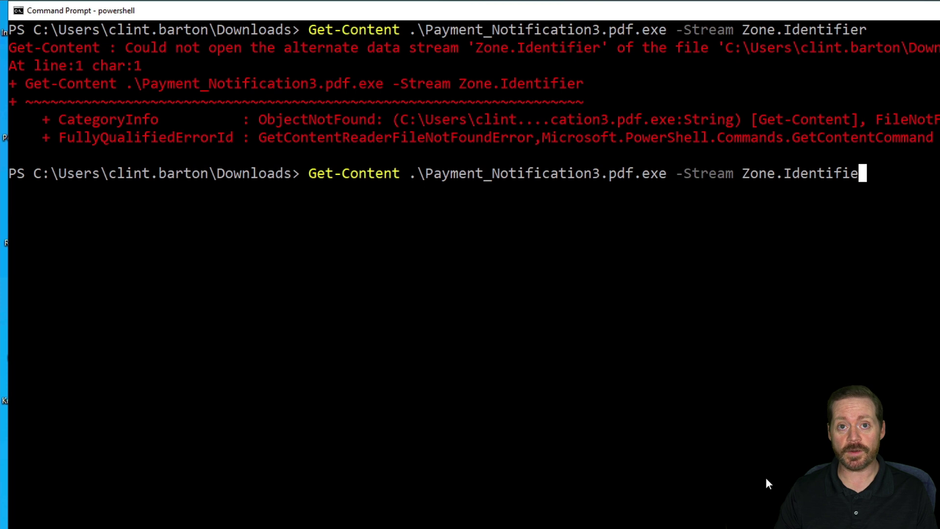
pyautogui.press('BackSpace')
pyautogui.press('BackSpace')
pyautogui.press('BackSpace')
pyautogui.press('BackSpace')
pyautogui.press('BackSpace')
pyautogui.press('BackSpace')
pyautogui.press('BackSpace')
pyautogui.press('BackSpace')
pyautogui.press('BackSpace')
pyautogui.press('BackSpace')
pyautogui.press('BackSpace')
pyautogui.press('BackSpace')
pyautogui.press('BackSpace')
pyautogui.press('BackSpace')
pyautogui.press('BackSpace')
pyautogui.press('BackSpace')
pyautogui.press('BackSpace')
pyautogui.press('BackSpace')
pyautogui.press('BackSpace')
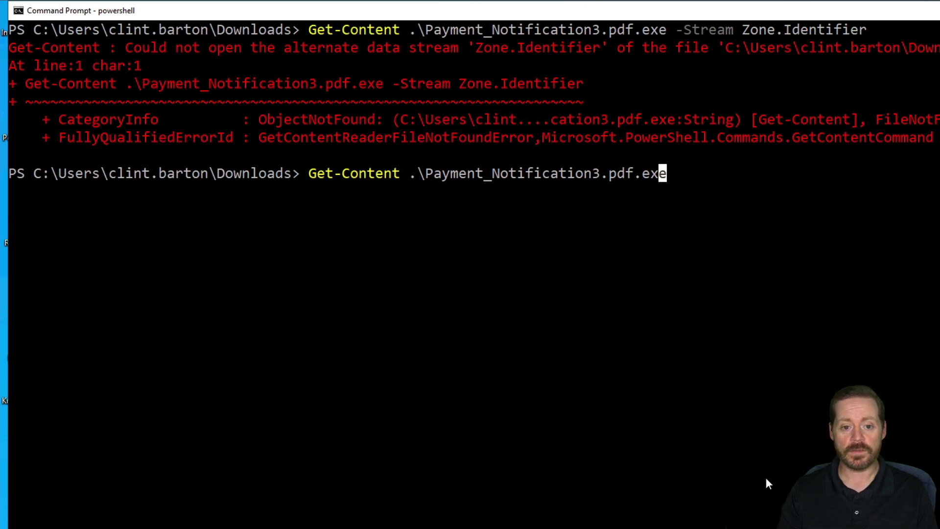
pyautogui.press('Left')
pyautogui.press('Left')
pyautogui.press('Left')
pyautogui.press('Left')
pyautogui.press('Left')
pyautogui.press('Left')
pyautogui.press('Left')
pyautogui.press('Left')
pyautogui.press('Left')
pyautogui.press('Left')
pyautogui.press('Left')
pyautogui.press('Left')
pyautogui.press('Left')
pyautogui.press('Left')
pyautogui.press('Left')
pyautogui.press('Left')
pyautogui.press('Left')
pyautogui.press('Left')
pyautogui.press('Left')
pyautogui.press('Left')
pyautogui.press('Left')
pyautogui.press('Left')
pyautogui.press('Left')
pyautogui.press('Left')
pyautogui.press('Left')
pyautogui.press('Left')
pyautogui.press('Left')
pyautogui.press('Left')
pyautogui.press('Left')
pyautogui.press('Left')
pyautogui.press('Left')
pyautogui.press('Left')
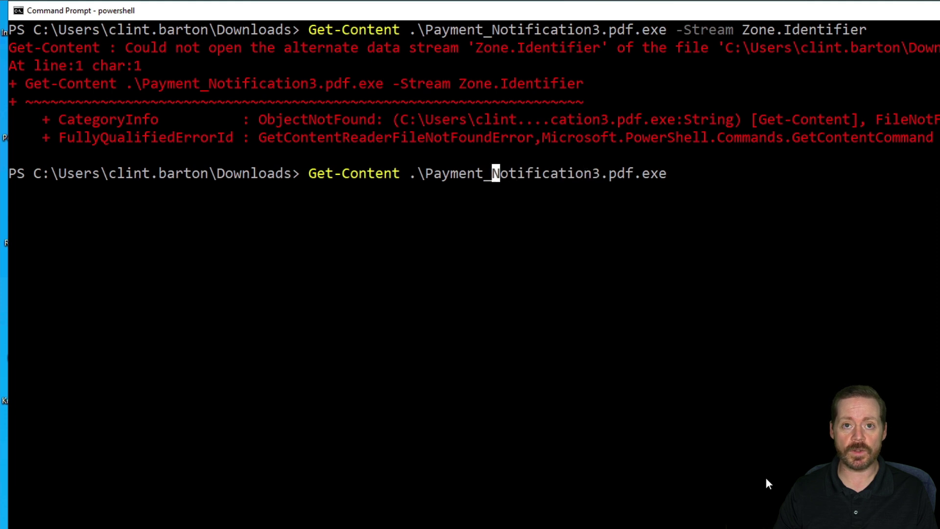
pyautogui.press('BackSpace')
pyautogui.press('BackSpace')
pyautogui.press('BackSpace')
pyautogui.press('BackSpace')
pyautogui.press('BackSpace')
pyautogui.press('BackSpace')
pyautogui.press('BackSpace')
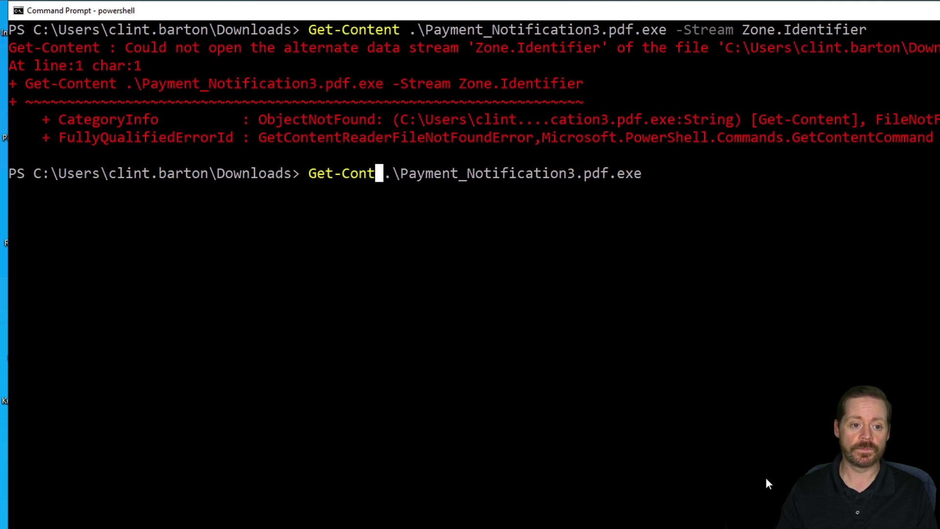
pyautogui.write('Item')
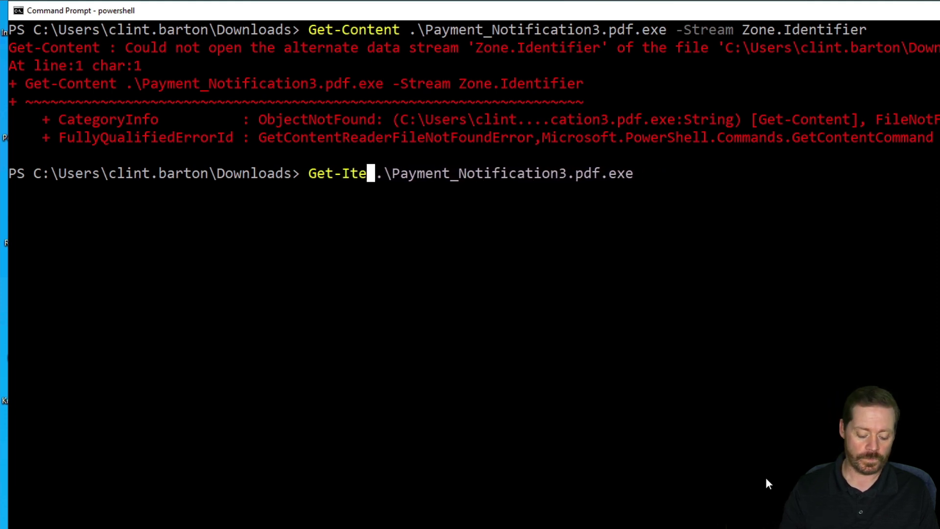
pyautogui.press('Return')
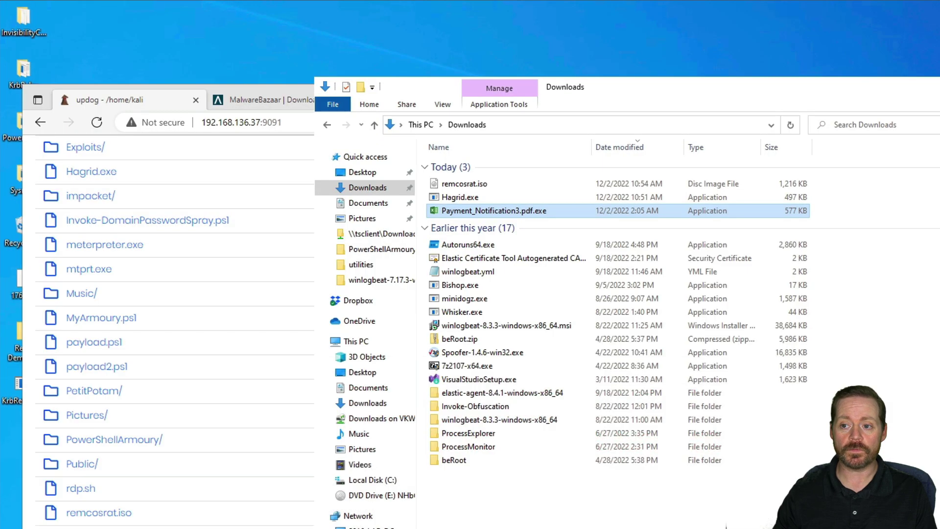
# Step: Compare the general file properties of Payment_Notification3.pdf.exe and Hagrid.exe in the Downloads folder, closing both without changes
pyautogui.doubleClick(514, 209)
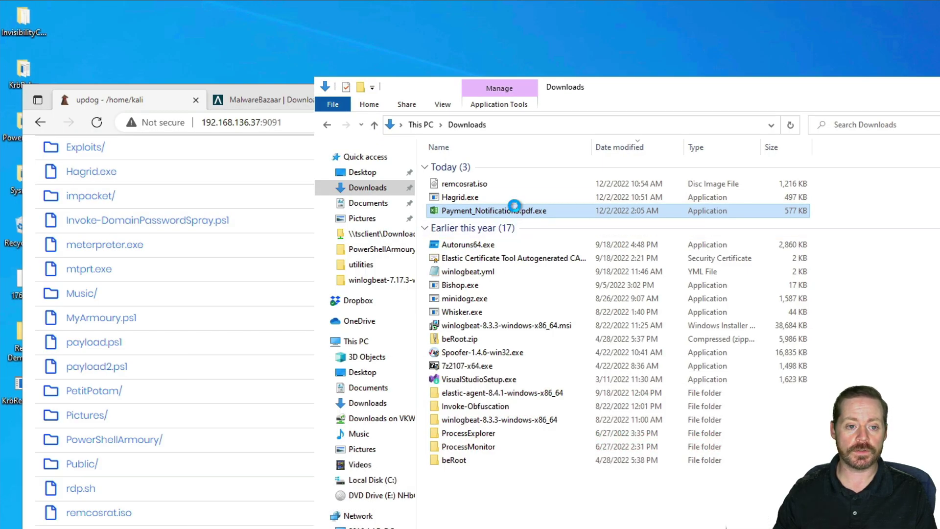
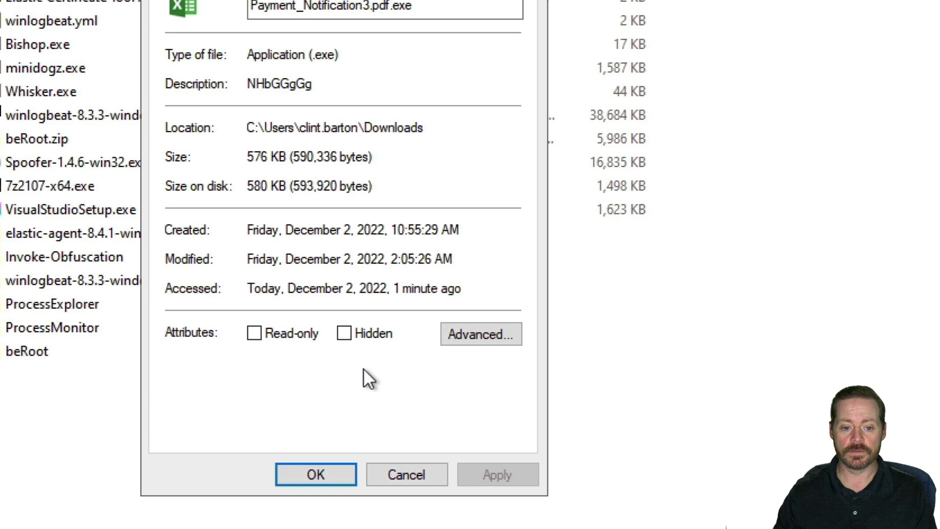
pyautogui.press('Return')
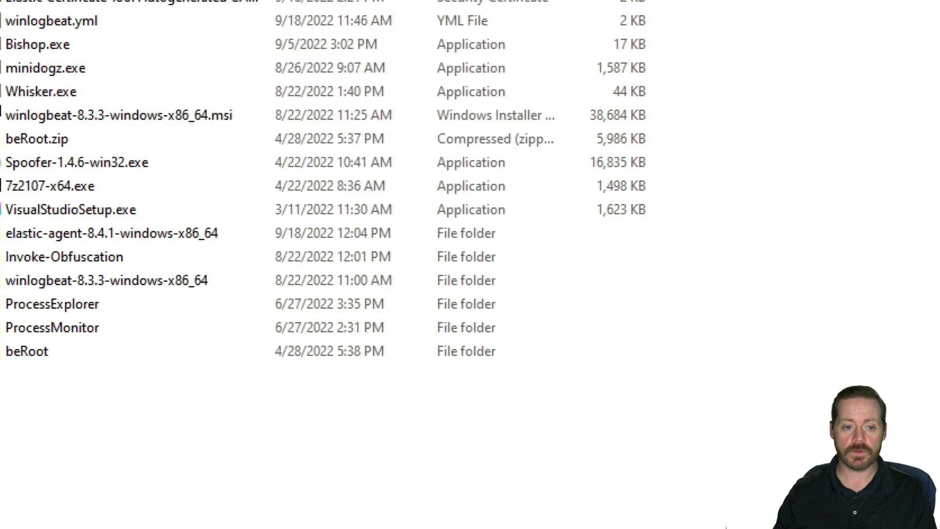
pyautogui.hotkey('shift', 'F10')
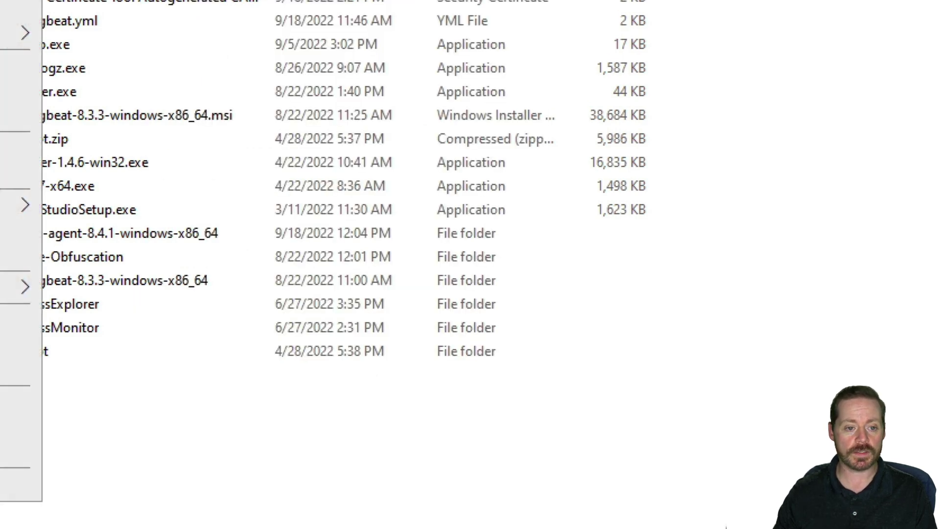
pyautogui.press('Return')
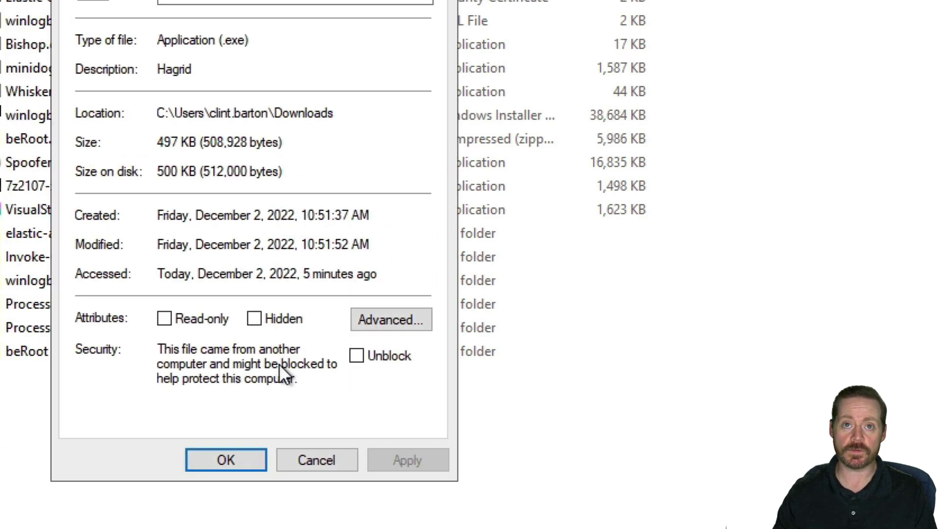
pyautogui.click(318, 459)
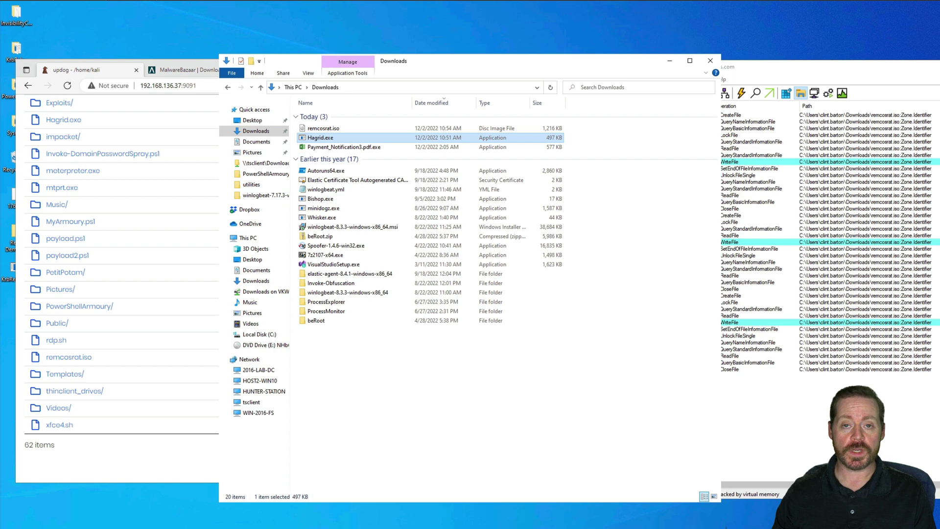
# Step: Open Event Viewer and display the Security log under Windows Logs
pyautogui.press('super')
pyautogui.write('ev')
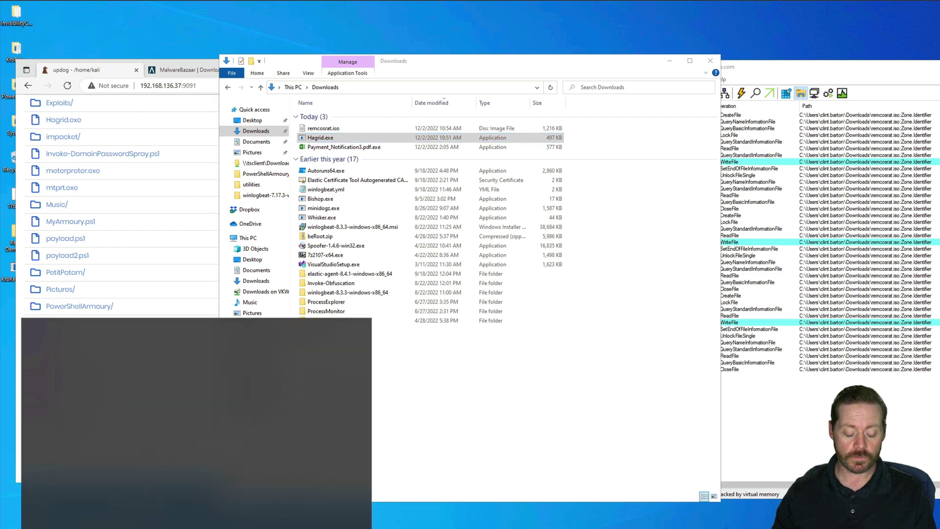
pyautogui.write('ent')
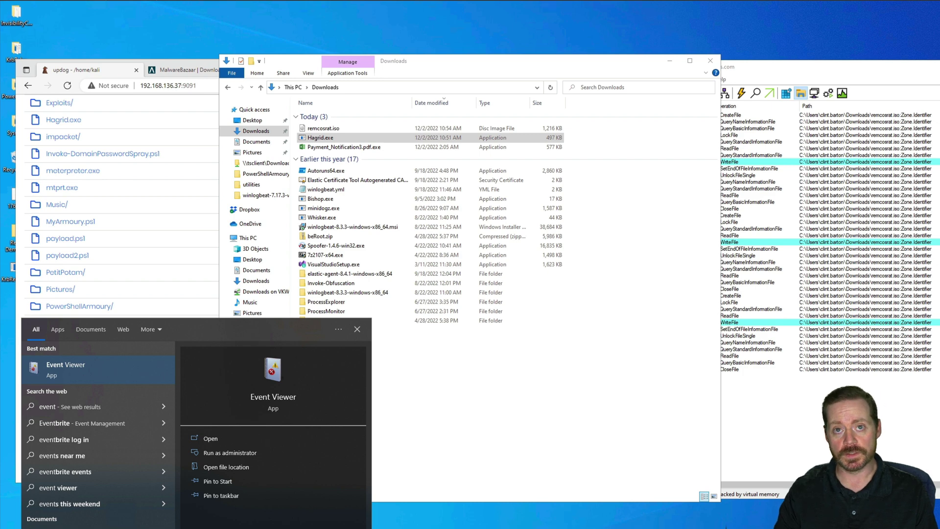
pyautogui.press('Return')
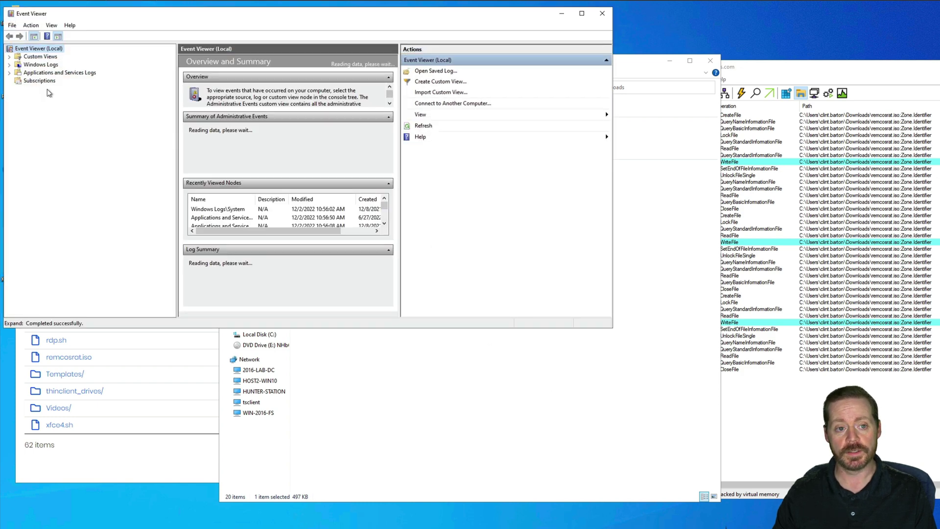
pyautogui.click(9, 64)
pyautogui.click(41, 80)
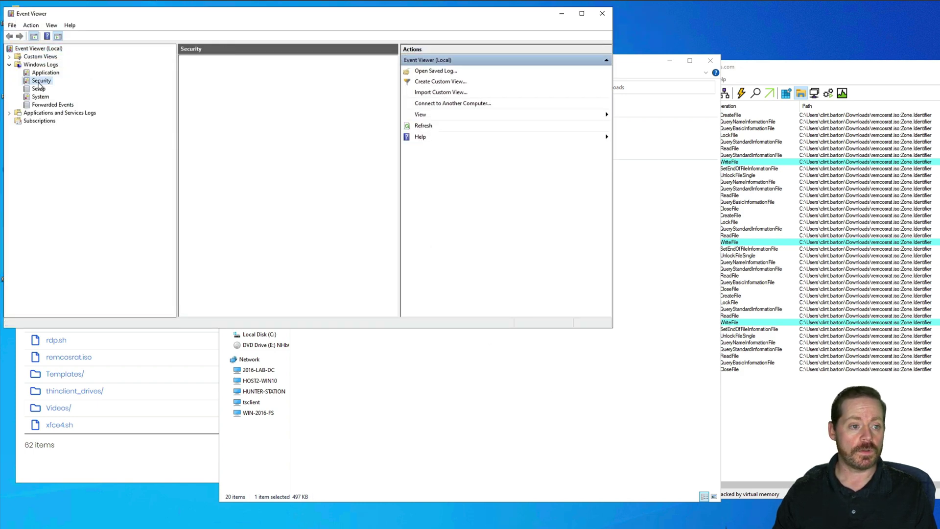
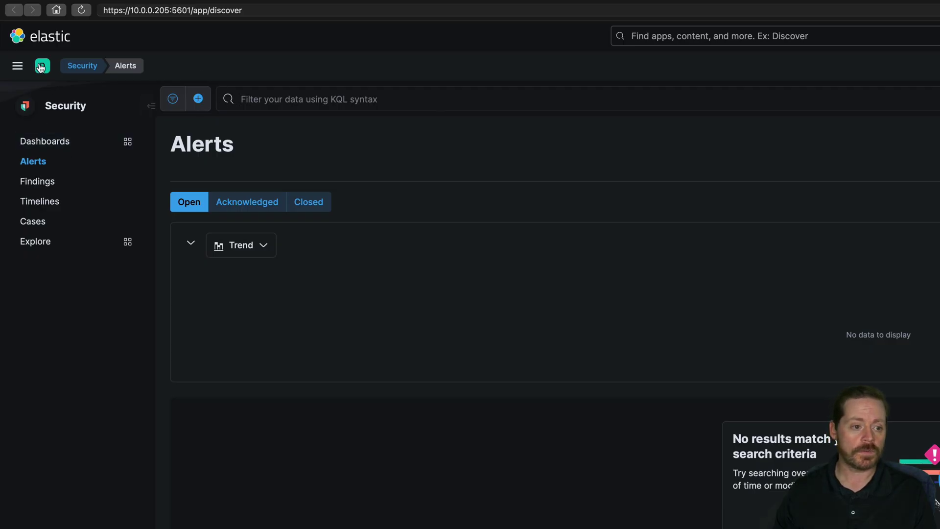
# Step: Switch to Elastic, open Discover and expand the newest event 4663 entry for \Device\CdRom1\Payment_Notification3.pdf.exe
pyautogui.click(17, 66)
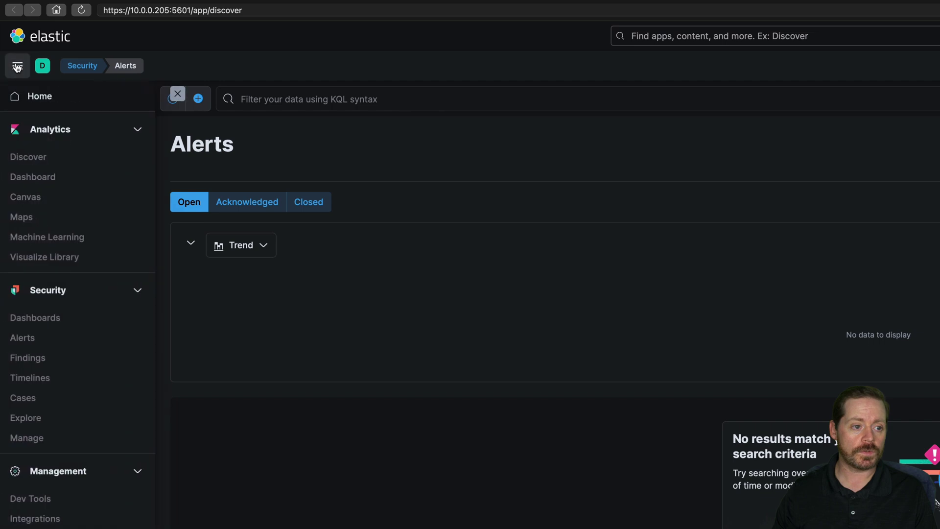
pyautogui.click(48, 152)
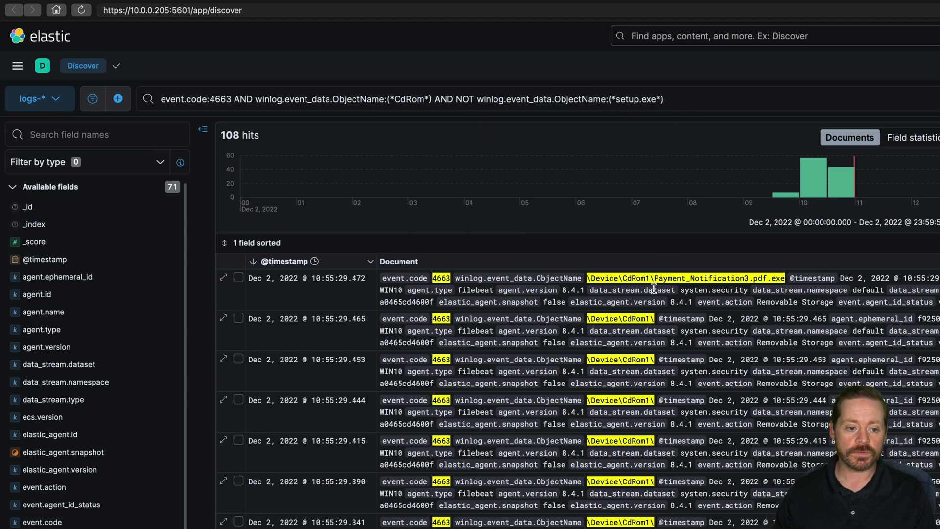
pyautogui.click(589, 278)
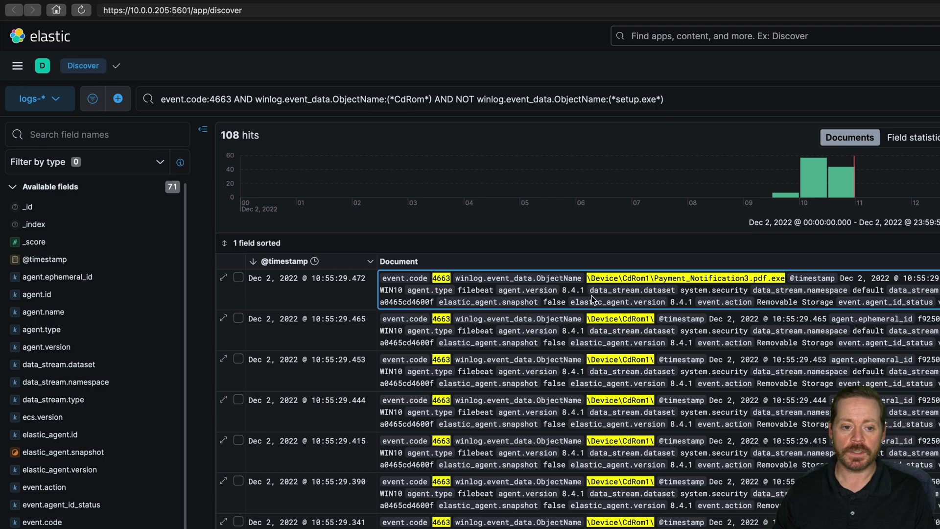
pyautogui.click(224, 278)
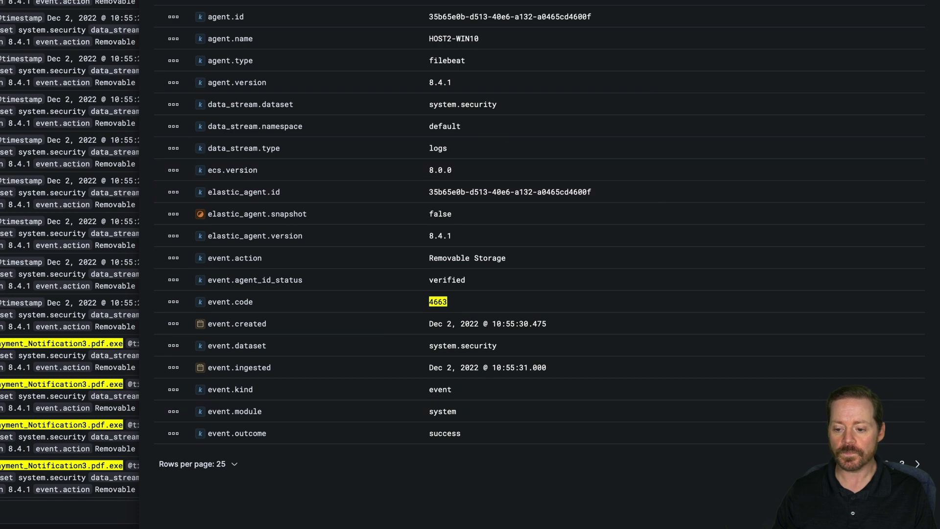
# Step: Go to the next page of the event's fields and examine the object name and its CdRom device path in the message
pyautogui.click(916, 463)
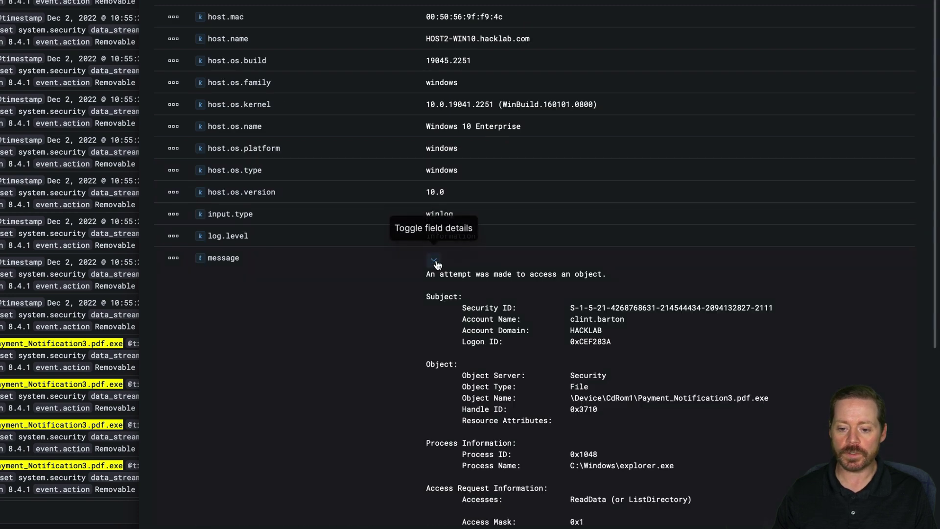
pyautogui.scroll(-5, 527, 195)
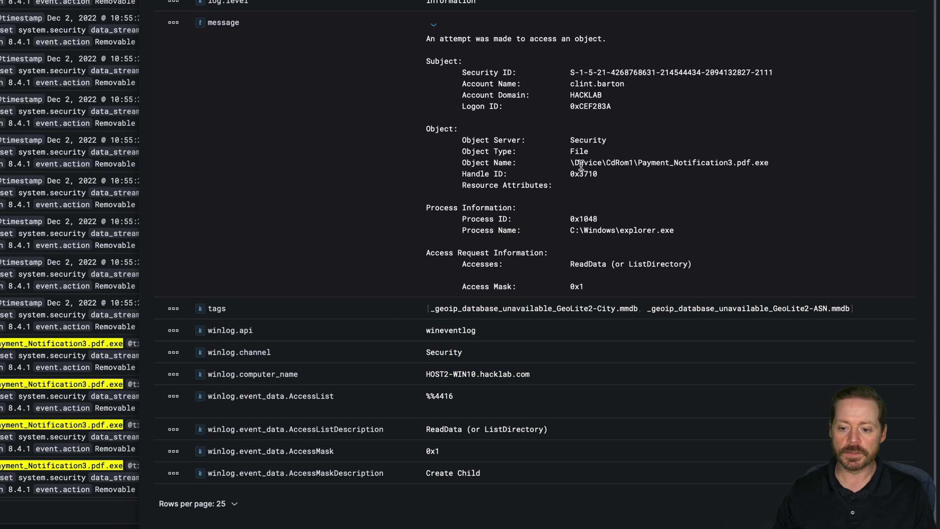
pyautogui.moveTo(569, 166); pyautogui.dragTo(777, 170)
pyautogui.click(777, 170)
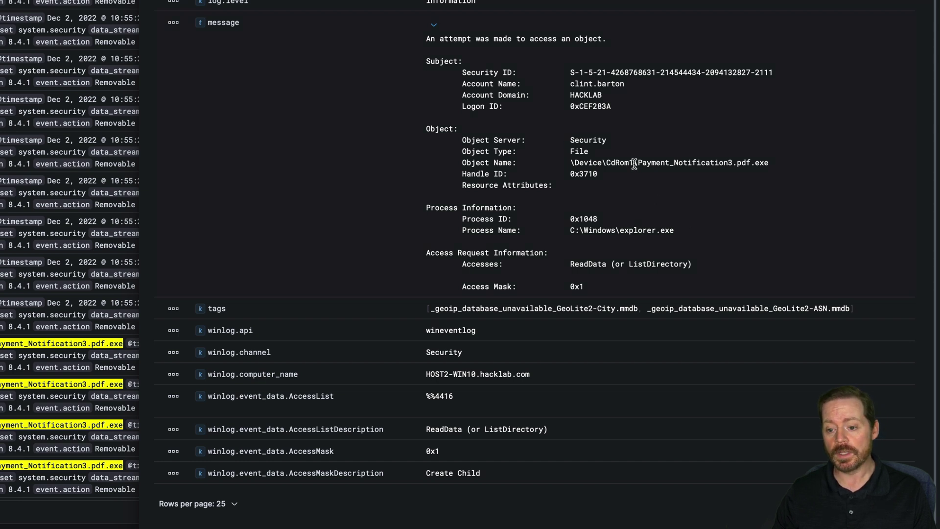
pyautogui.moveTo(630, 163); pyautogui.dragTo(606, 161)
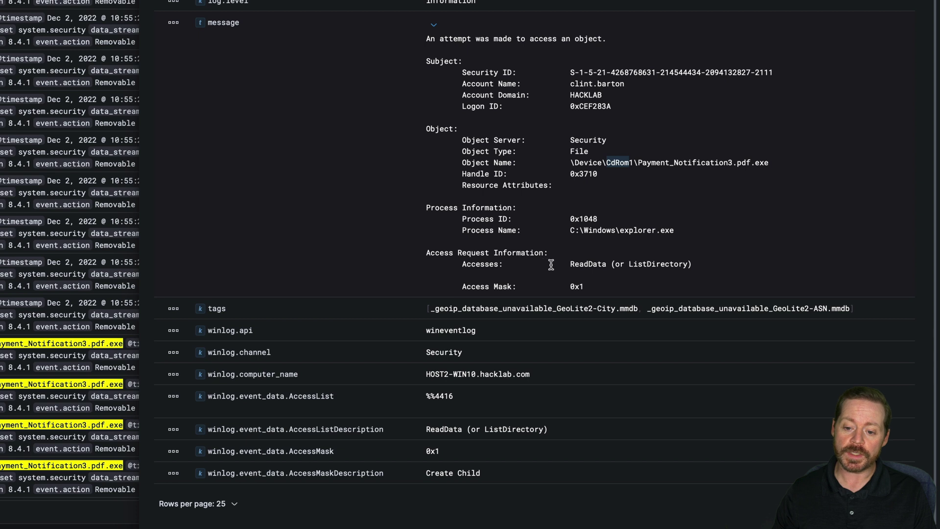
# Step: Highlight the ReadData (or ListDirectory) access type in the event's message
pyautogui.moveTo(565, 265); pyautogui.dragTo(690, 267)
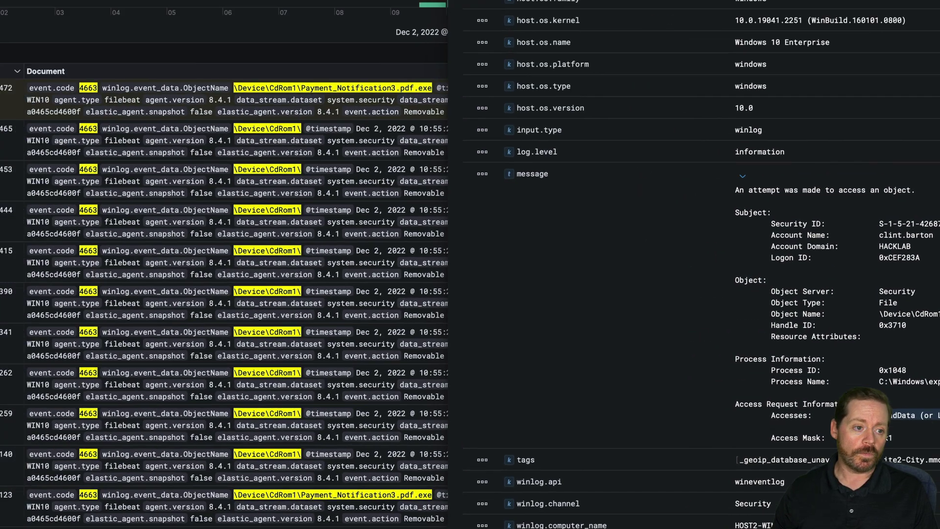
# Step: Open the Security alerts and show the newest Windows ISO File Mounted alert's details as a table of fields
pyautogui.click(17, 48)
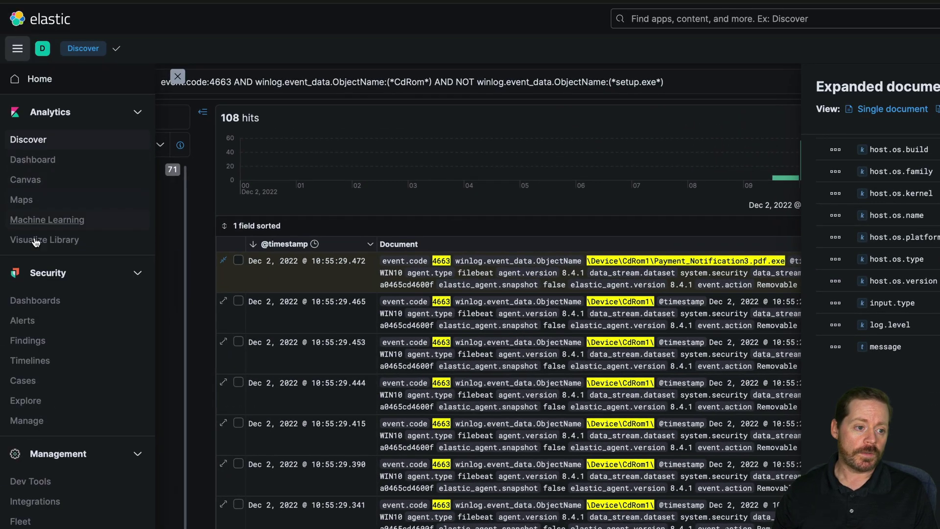
pyautogui.click(36, 323)
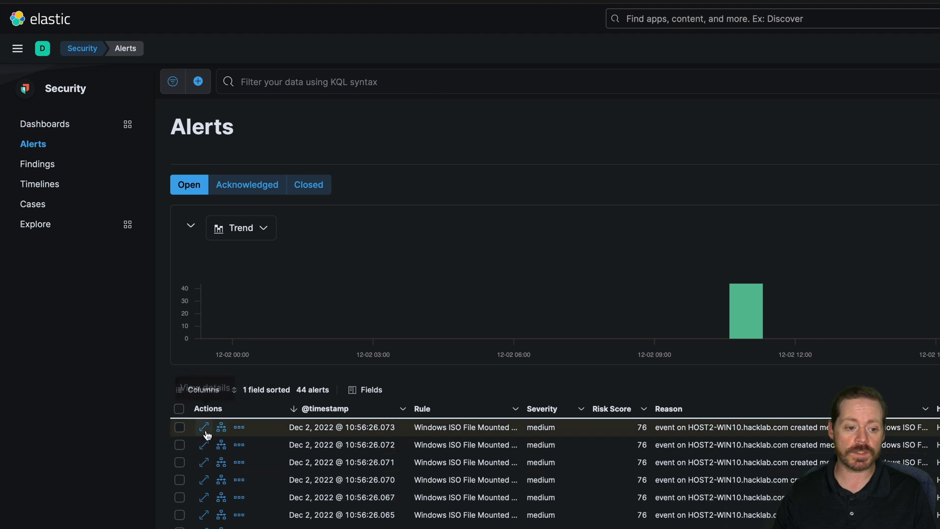
pyautogui.scroll(-2, 207, 435)
pyautogui.scroll(2, 245, 490)
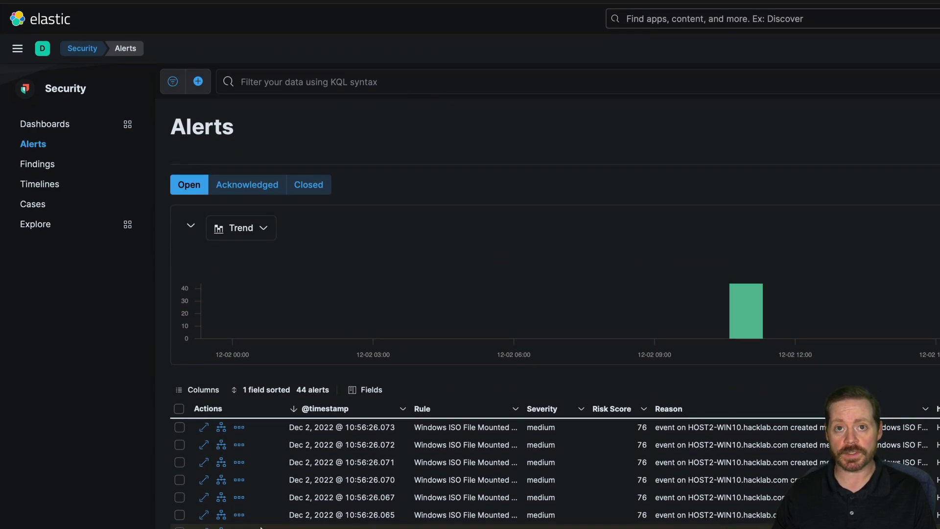
pyautogui.click(205, 431)
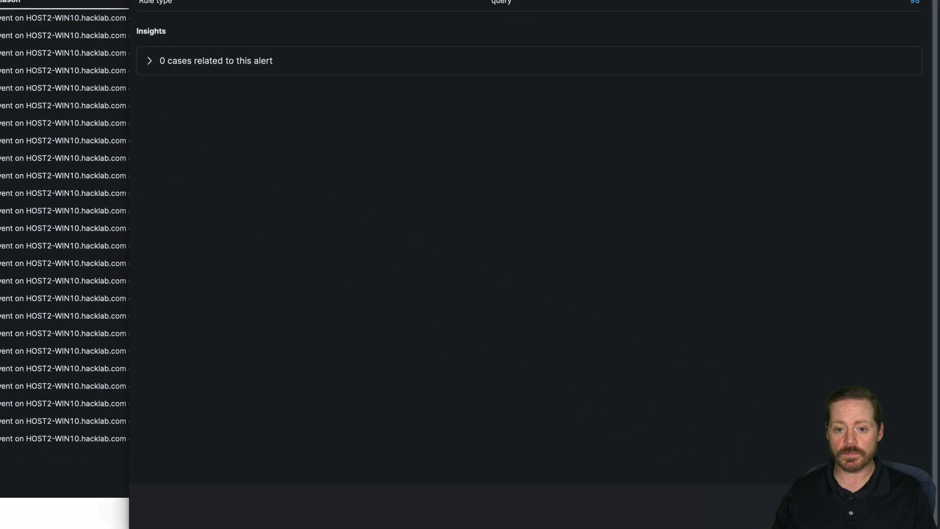
pyautogui.scroll(-3, 599, 132)
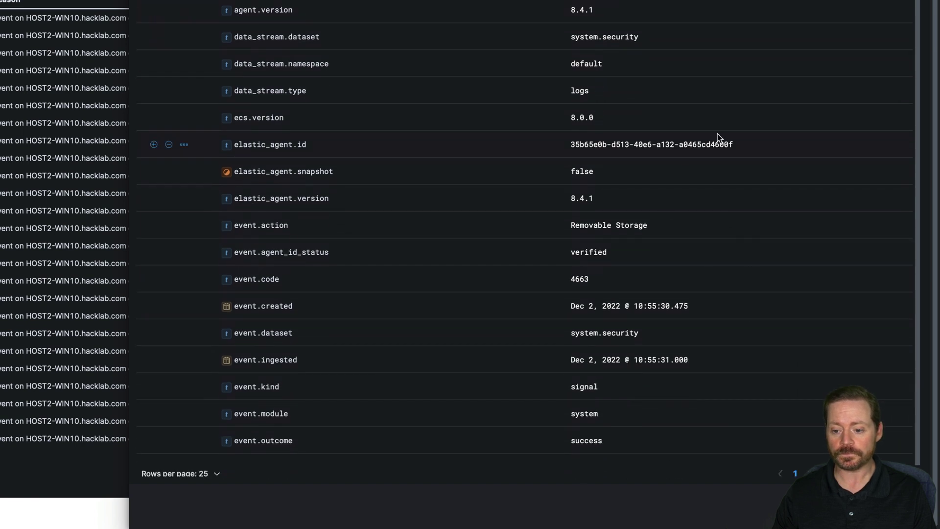
pyautogui.scroll(-1, 758, 245)
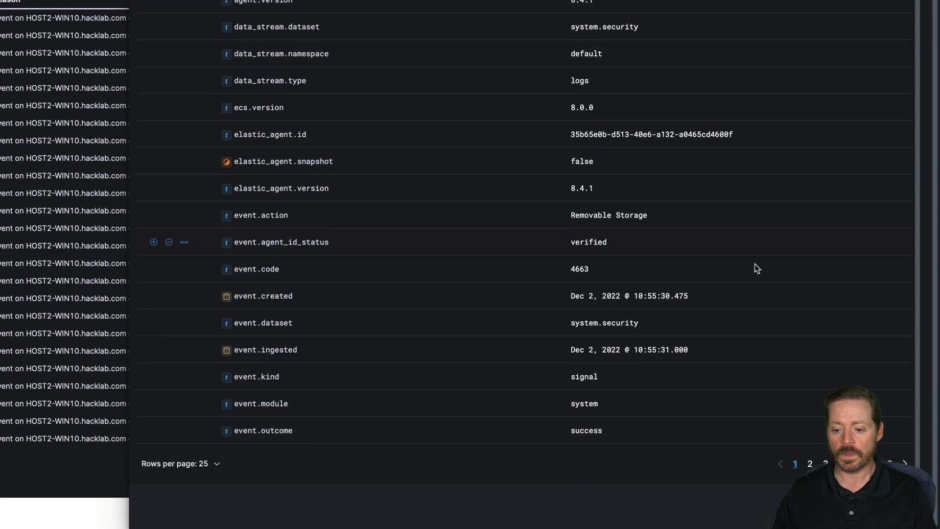
# Step: Page through the alert's fields to winlog.event_data.ObjectName and highlight its CdRom1 file path
pyautogui.click(825, 464)
pyautogui.scroll(-2, 777, 339)
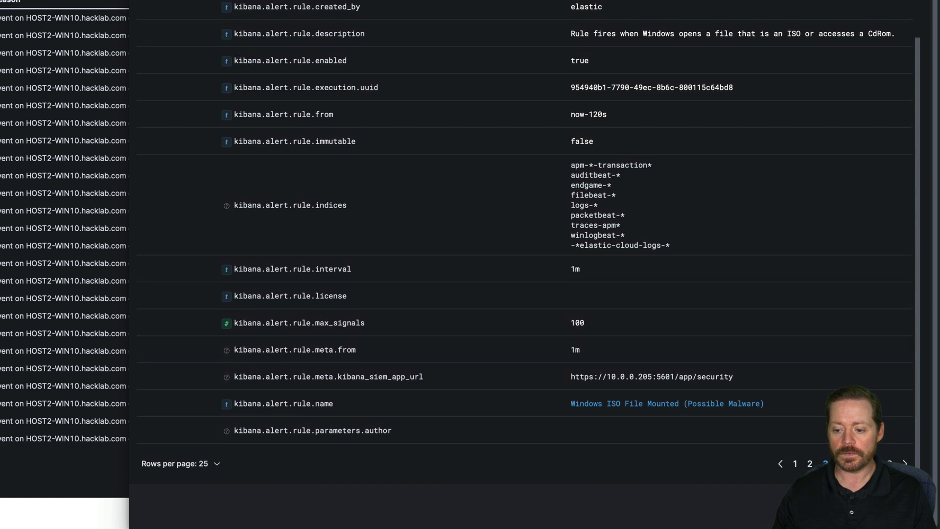
pyautogui.click(890, 463)
pyautogui.click(879, 463)
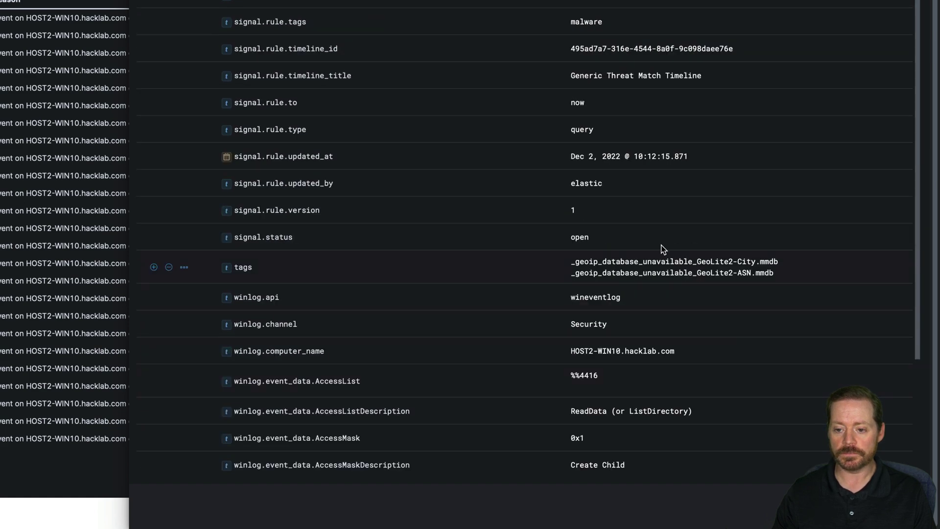
pyautogui.scroll(-3, 642, 208)
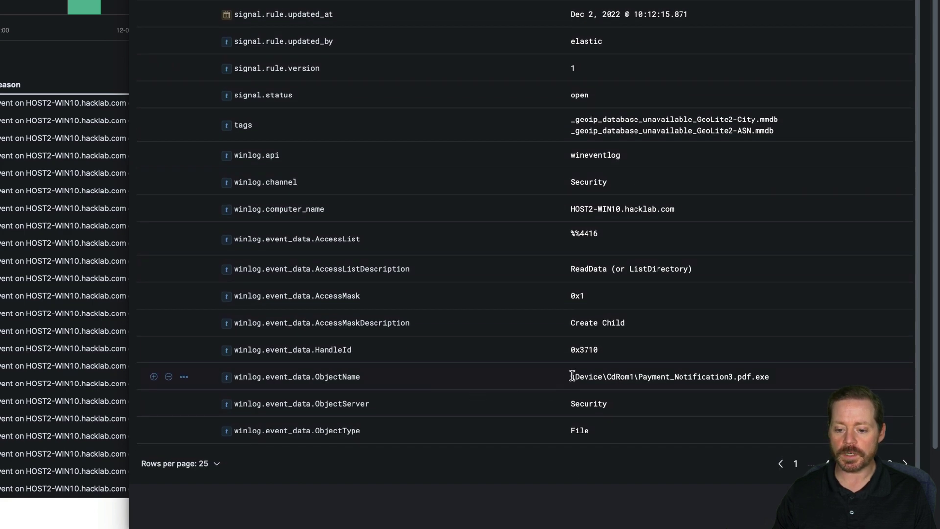
pyautogui.moveTo(572, 375); pyautogui.dragTo(794, 376)
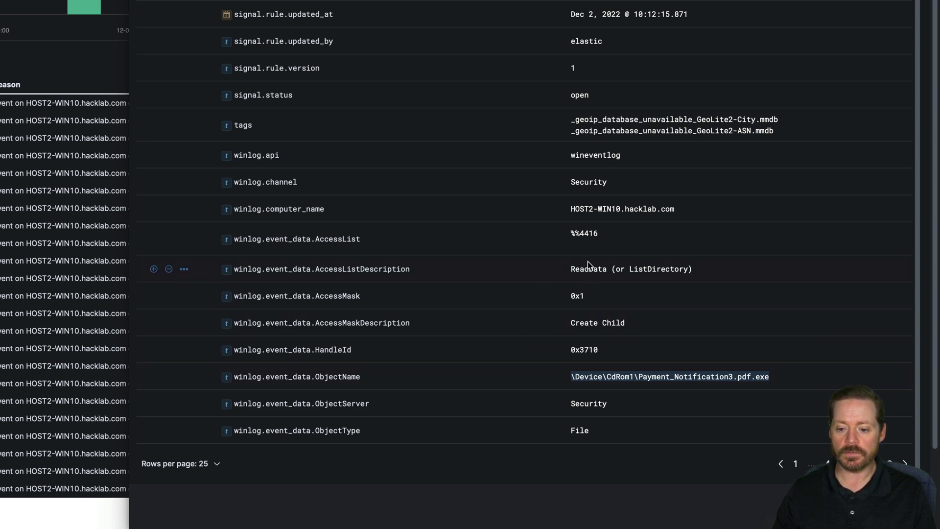
# Step: Review the signal fields on the same page, covering the original event, alert reason and rule description
pyautogui.scroll(10, 723, 337)
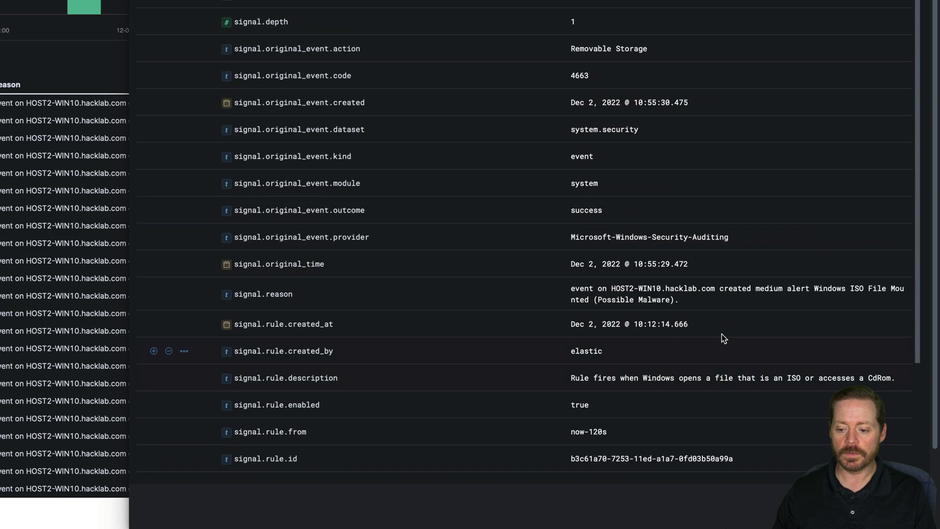
pyautogui.scroll(-5, 722, 333)
pyautogui.scroll(6, 721, 334)
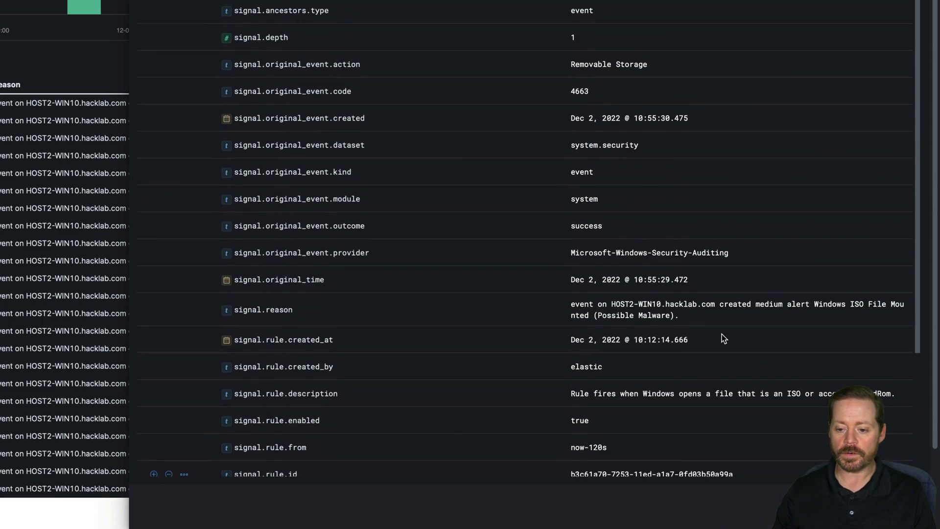
pyautogui.scroll(-5, 814, 442)
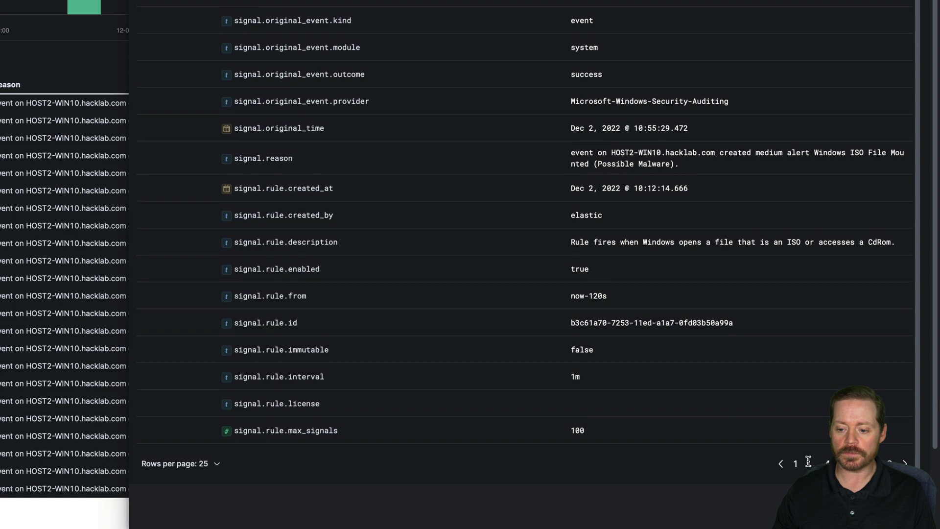
# Step: Return to the first page of alert fields, page forward to kibana.alert.rule.parameters.query, highlight the rule's query and review the remaining parameters
pyautogui.click(796, 464)
pyautogui.scroll(-3, 723, 228)
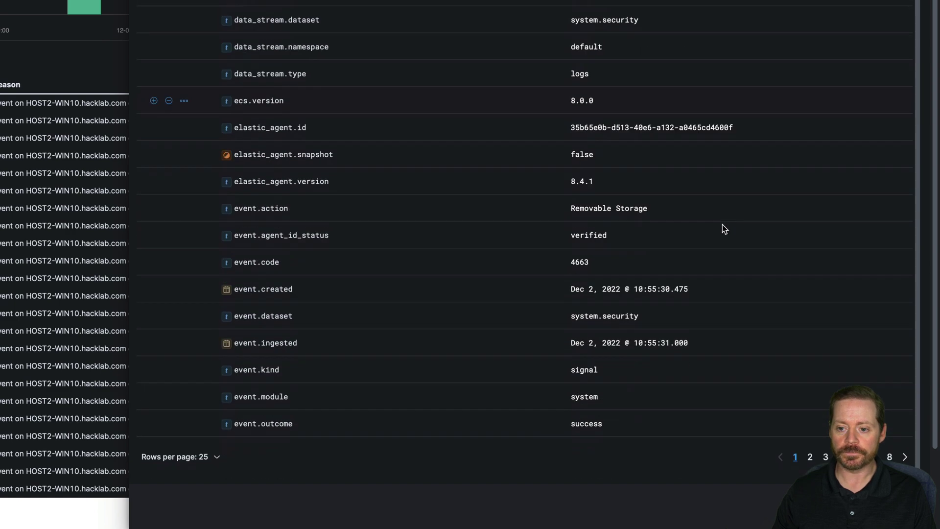
pyautogui.click(810, 457)
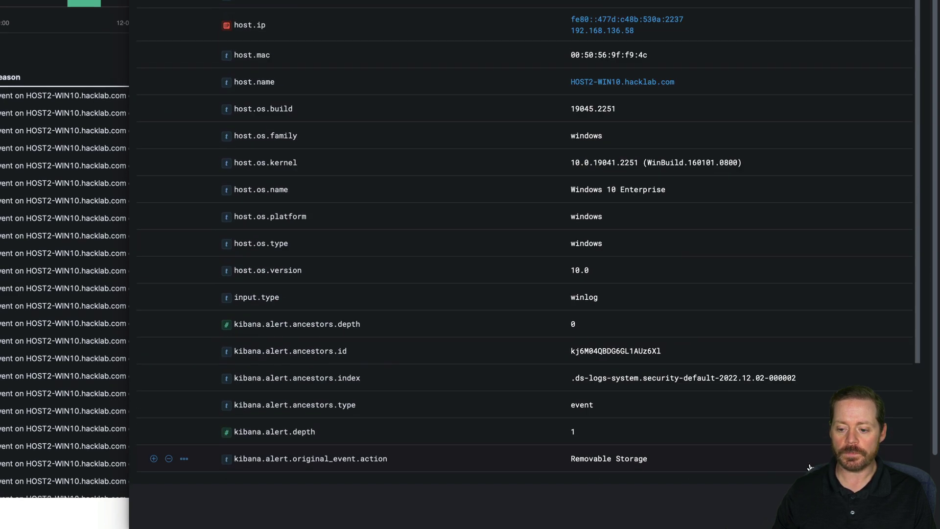
pyautogui.scroll(-3, 722, 186)
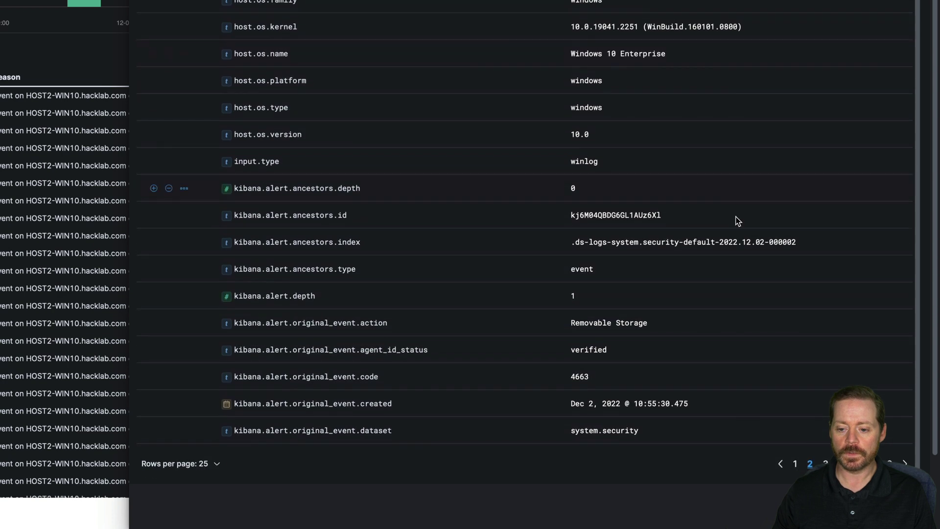
pyautogui.scroll(-5, 712, 304)
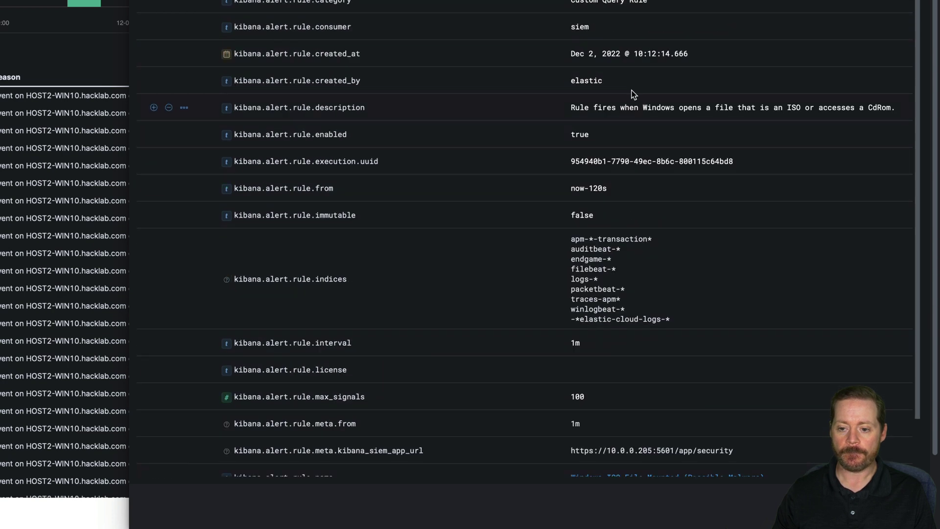
pyautogui.scroll(3, 623, 98)
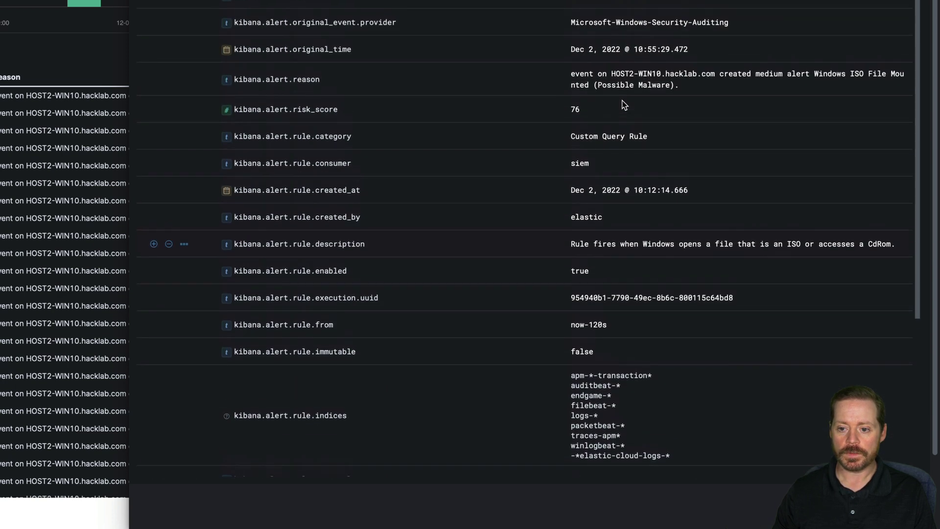
pyautogui.scroll(-5, 357, 30)
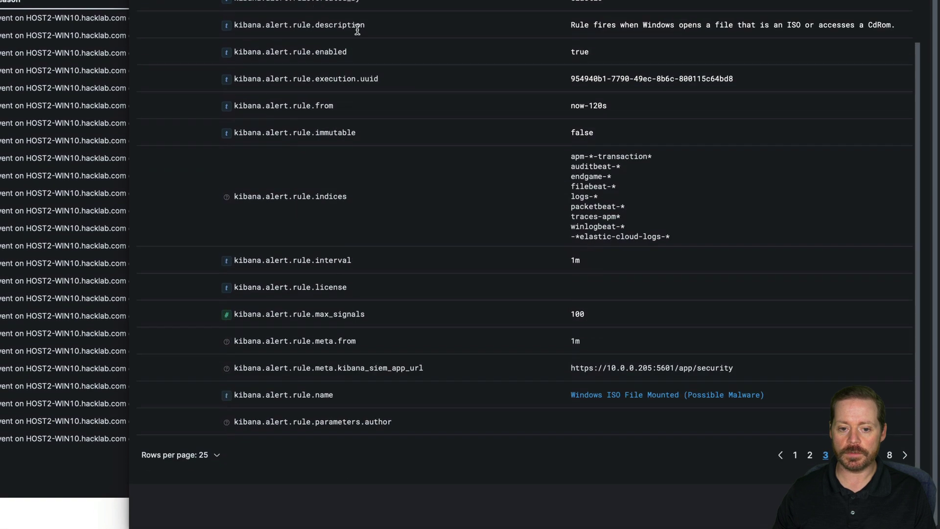
pyautogui.scroll(-5, 756, 237)
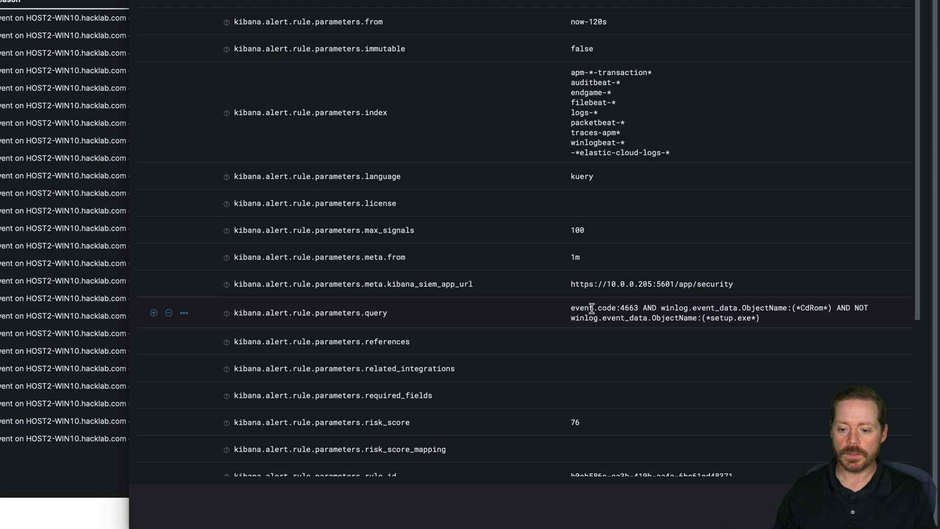
pyautogui.moveTo(571, 308); pyautogui.dragTo(769, 321)
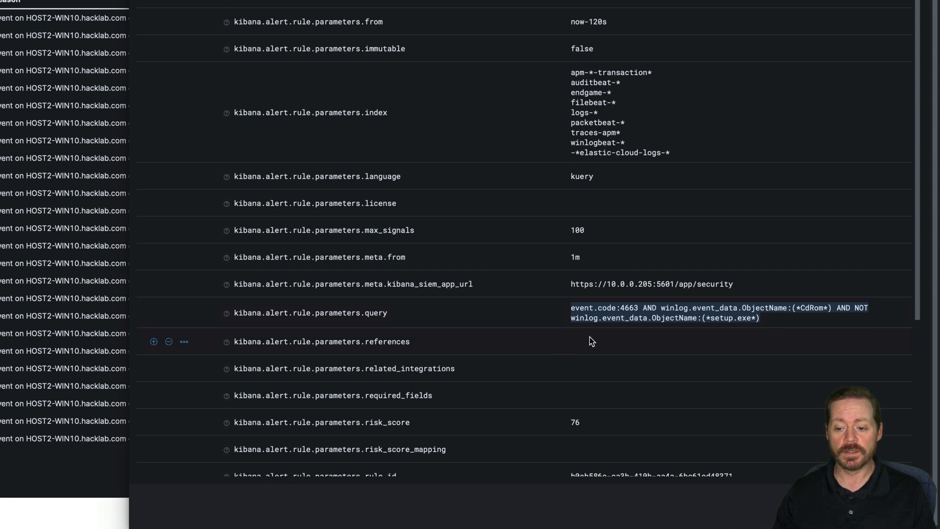
pyautogui.scroll(-4, 654, 321)
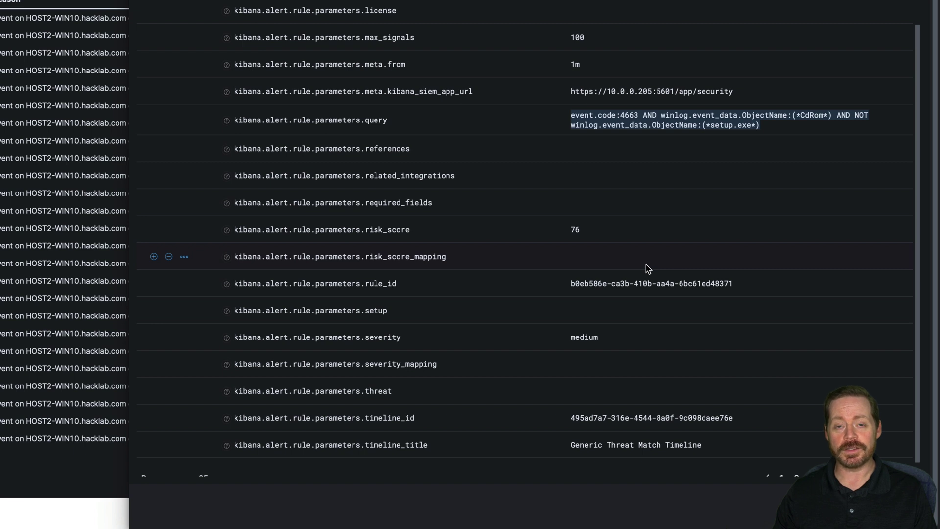
pyautogui.scroll(-1, 648, 230)
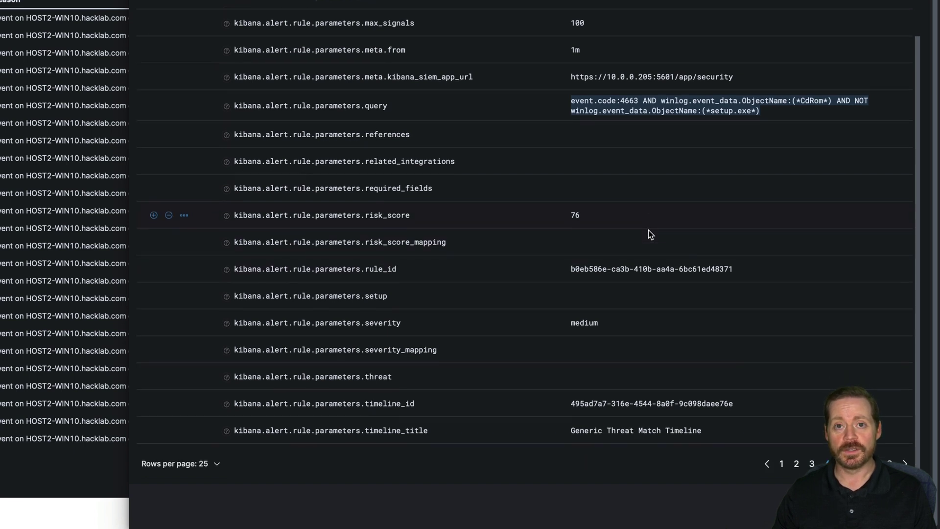